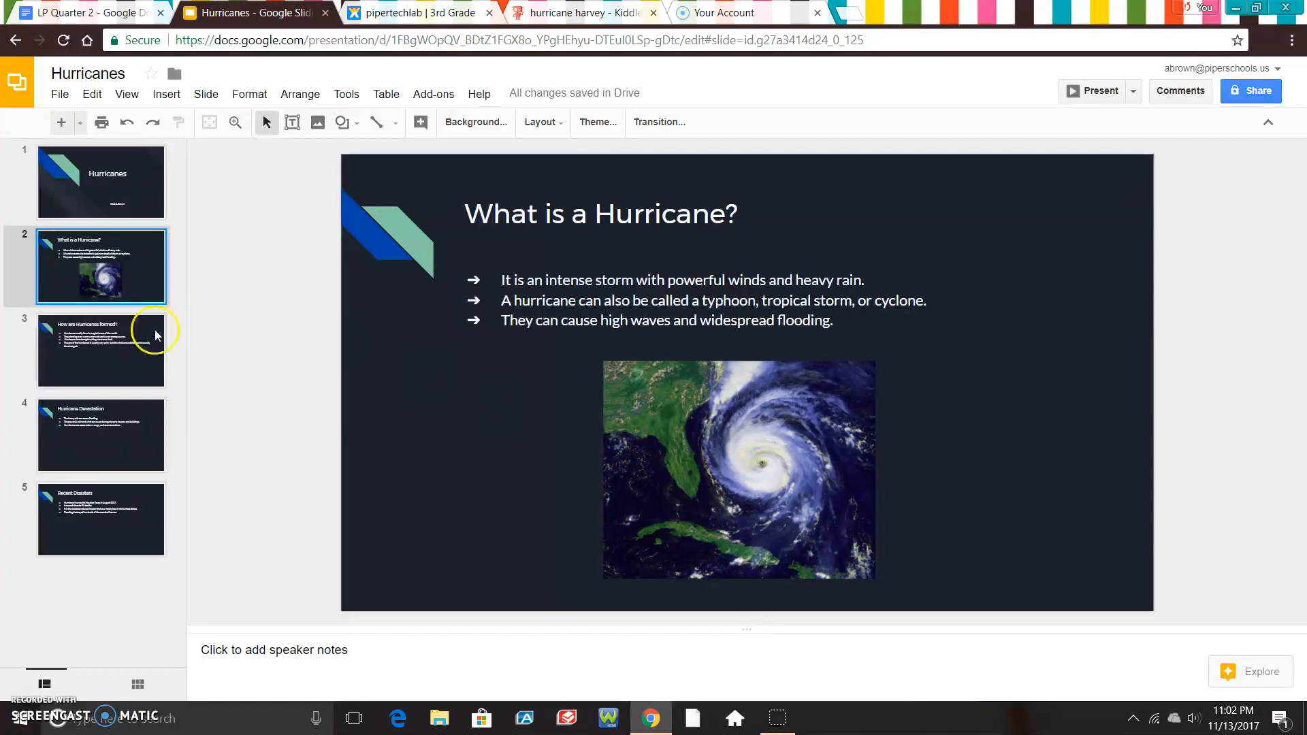
Step: On the "How are Hurricanes formed?" slide, search Google for an image to insert using "how hurricanes form"
{"action": "left_click", "coordinate": [107, 350]}
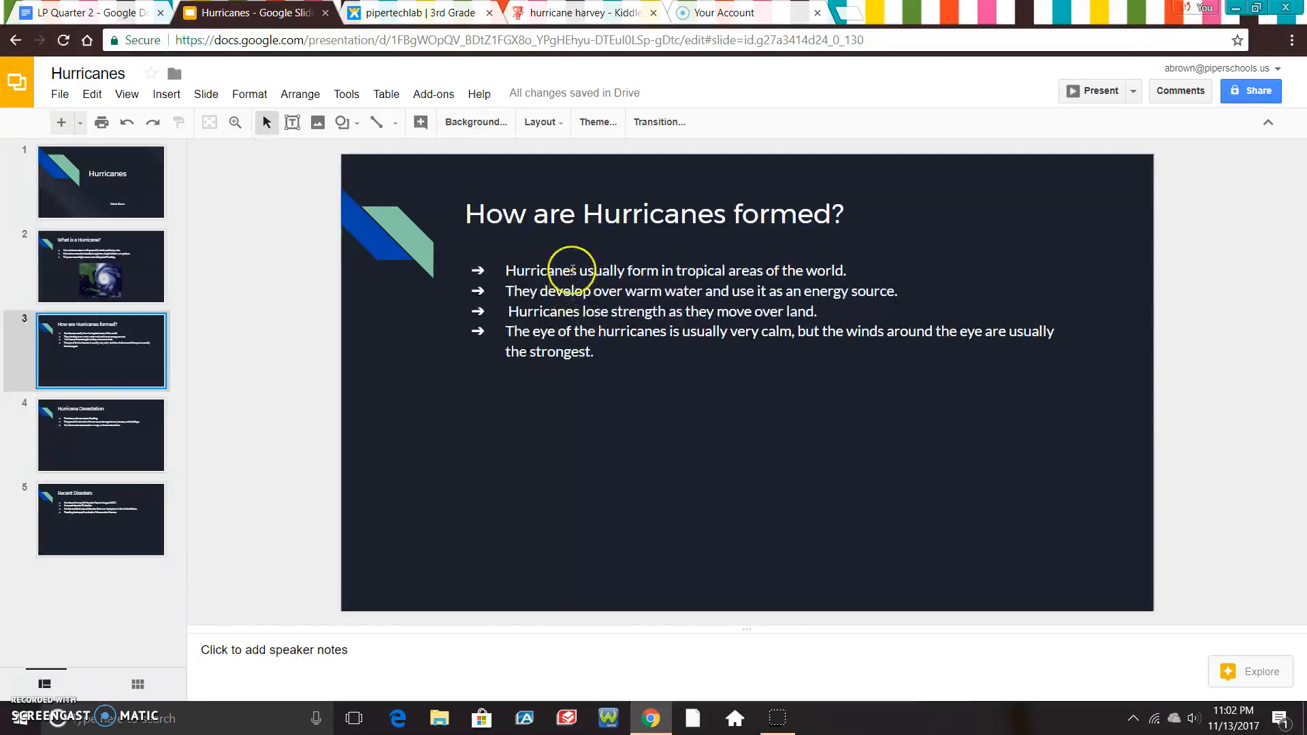
{"action": "left_click", "coordinate": [170, 97]}
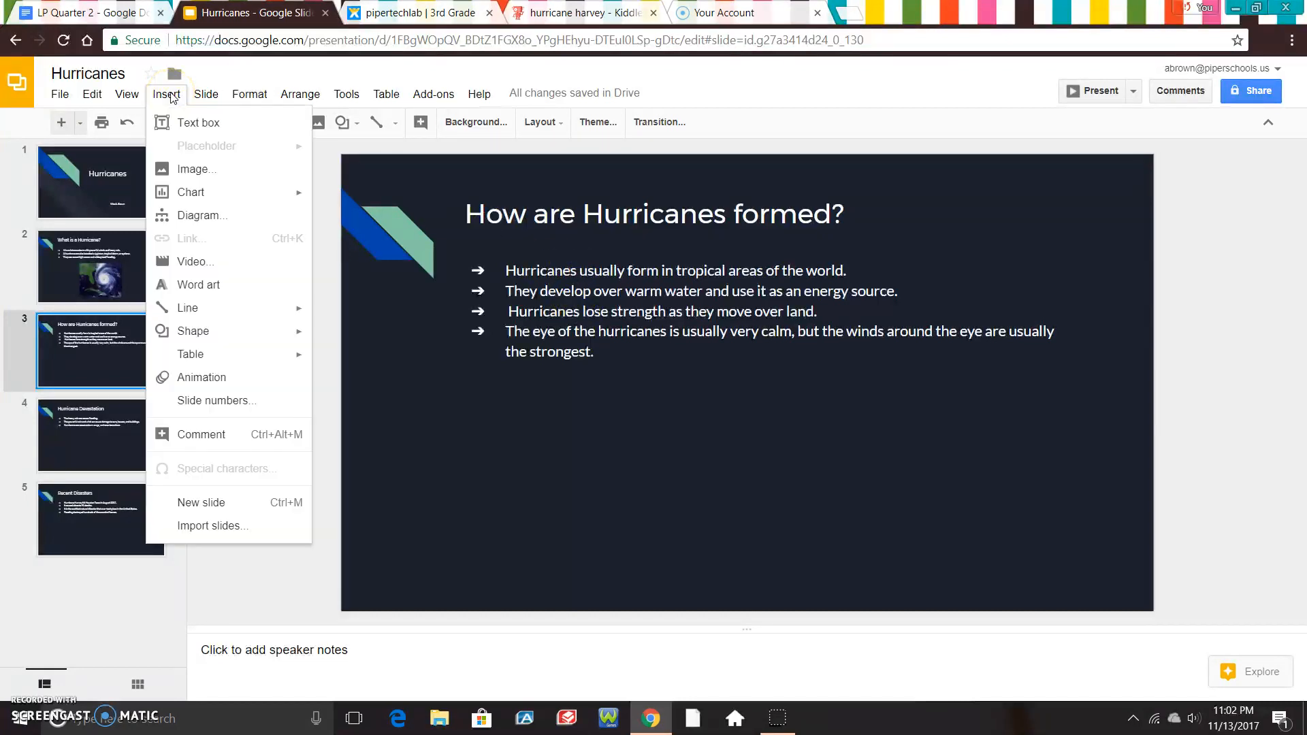
{"action": "left_click", "coordinate": [192, 172]}
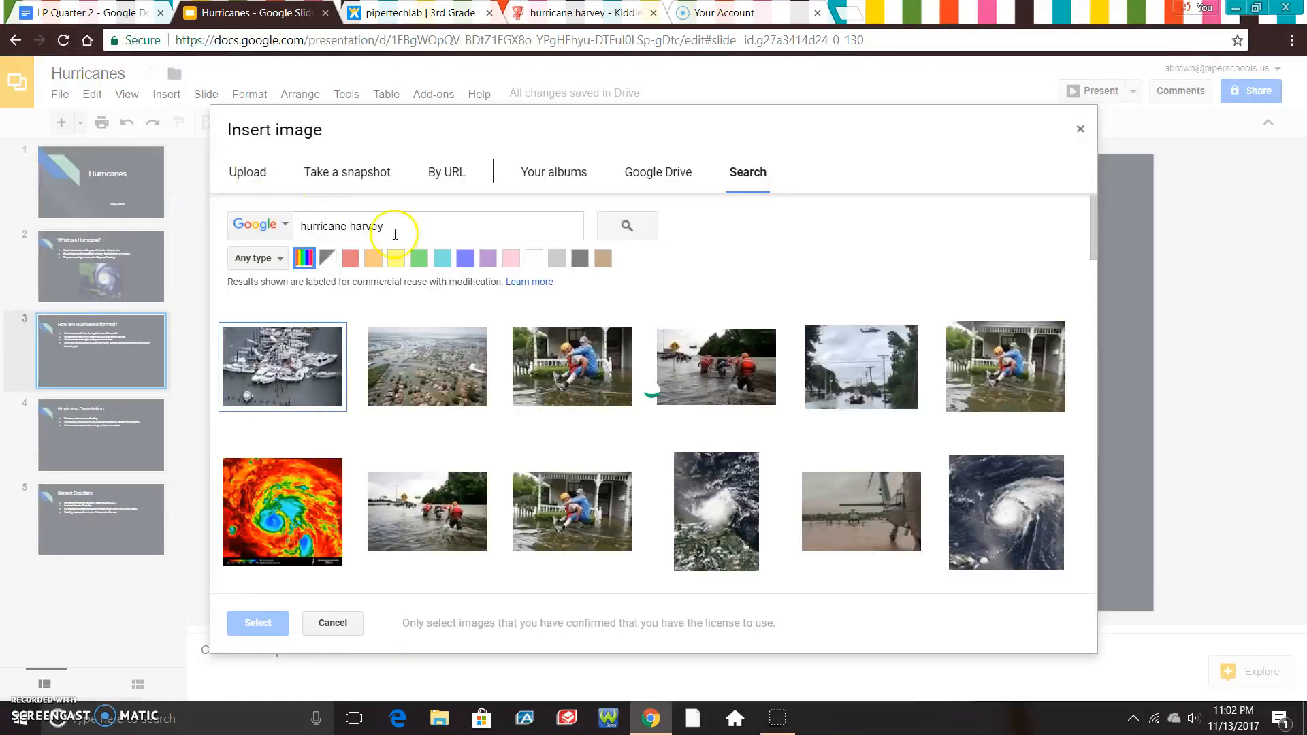
{"action": "left_click", "coordinate": [747, 173]}
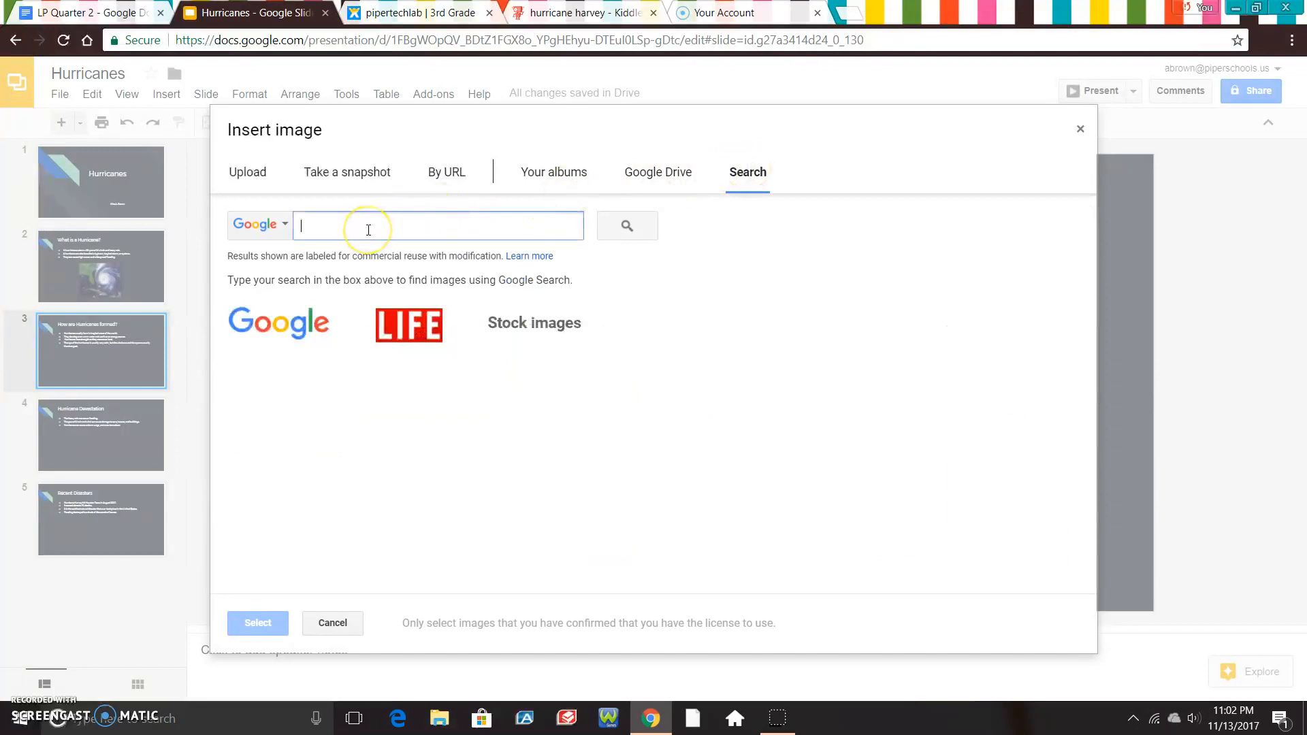
{"action": "type", "text": "how hurricanes form"}
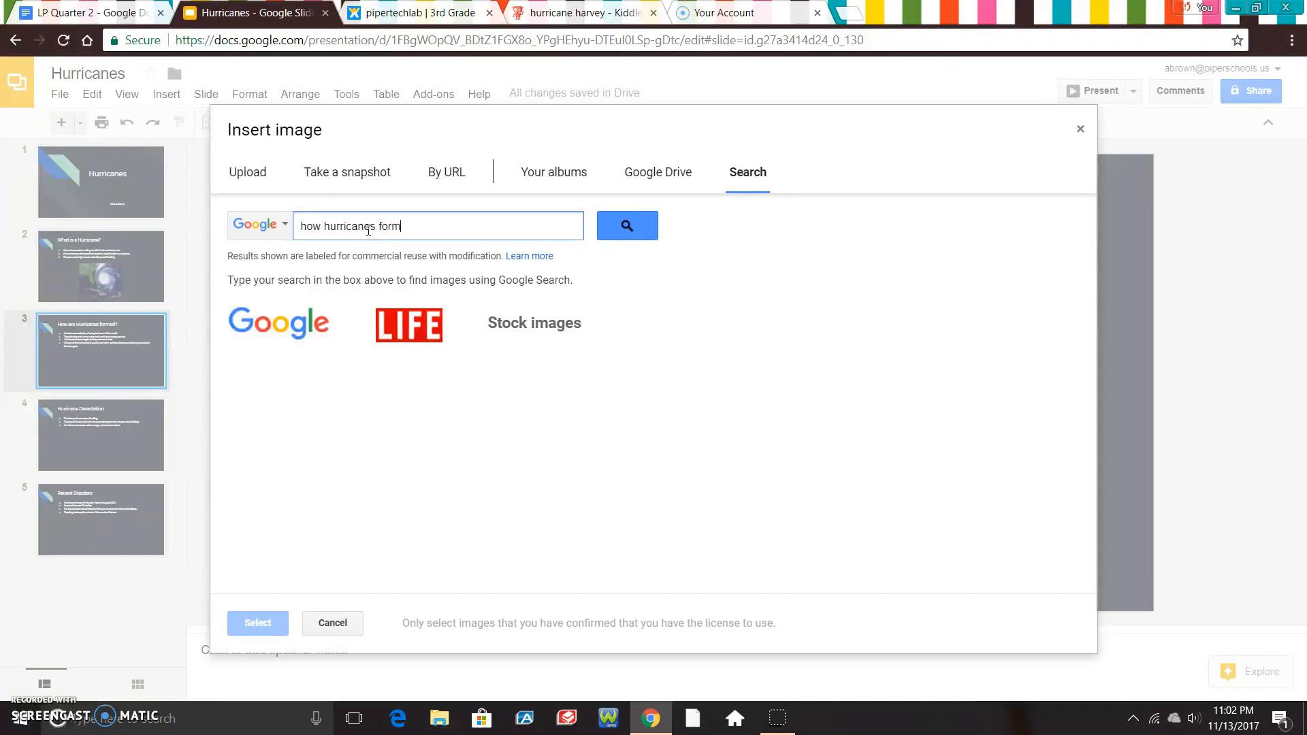
{"action": "left_click", "coordinate": [624, 235]}
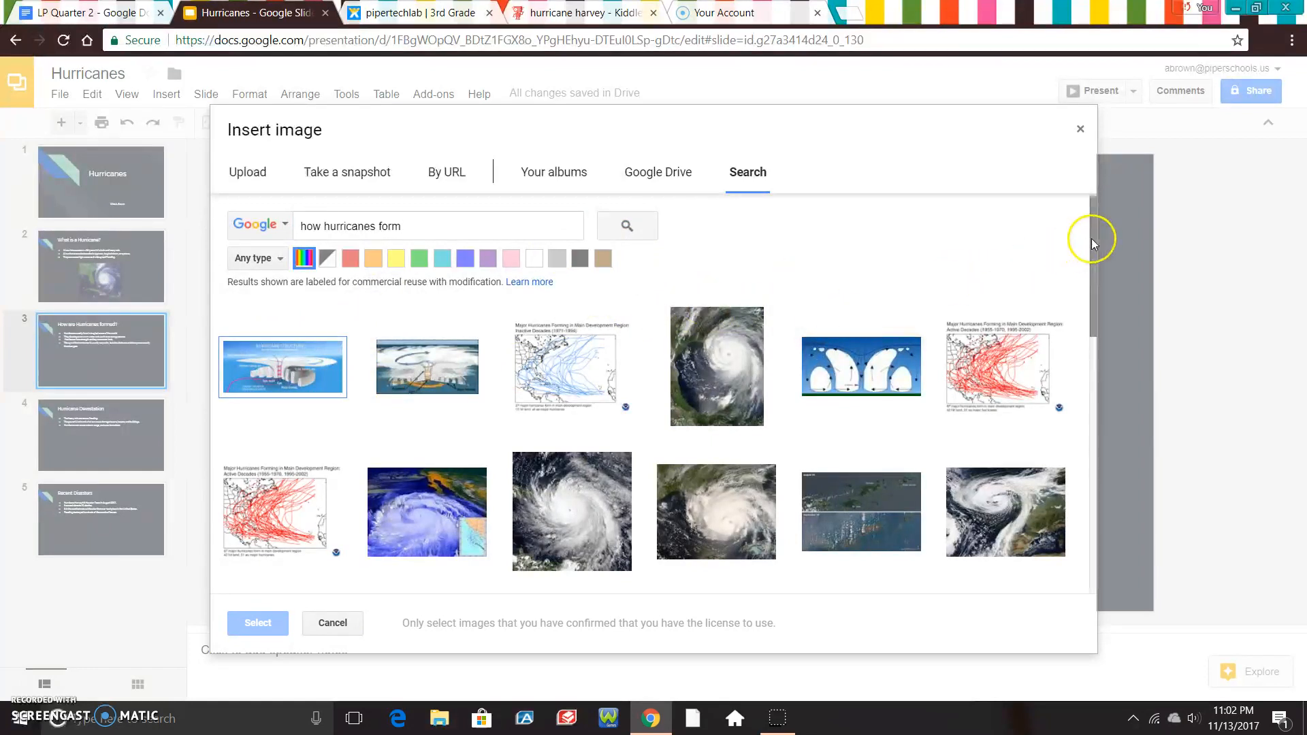
Step: Insert the hurricane cross-section diagram labelled Eyewall, Eye and Rain Bands from the search results into the slide
{"action": "left_click_drag", "start_coordinate": [1091, 238], "coordinate": [1082, 272]}
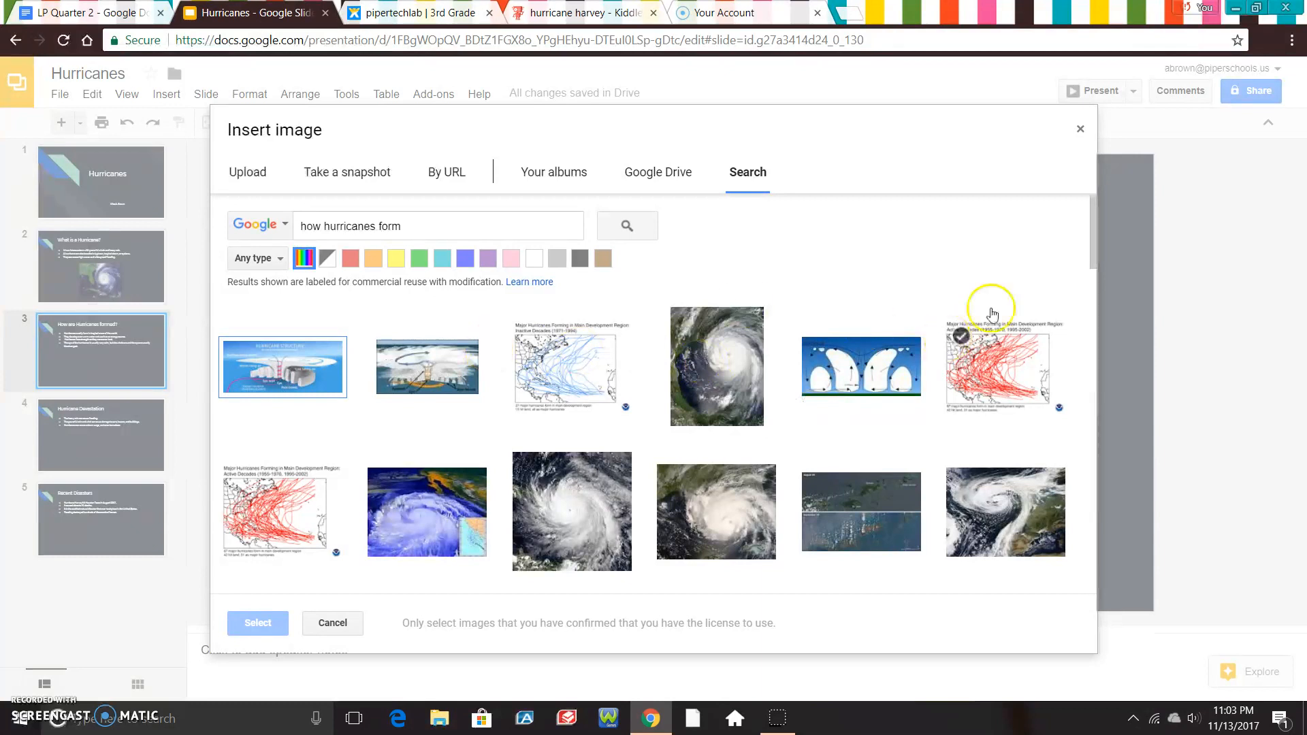
{"action": "left_click_drag", "start_coordinate": [1093, 215], "coordinate": [1096, 455]}
{"action": "left_click_drag", "start_coordinate": [1094, 411], "coordinate": [1095, 288]}
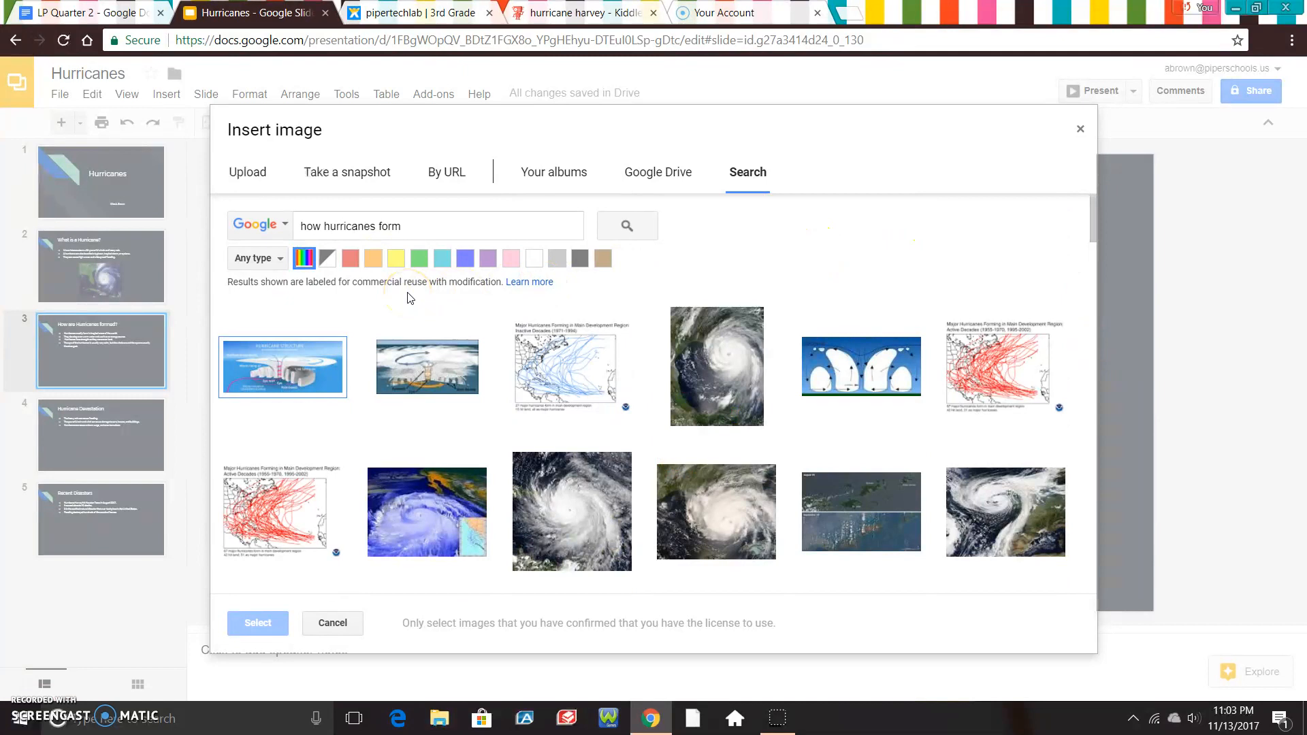
{"action": "left_click", "coordinate": [425, 358]}
{"action": "left_click", "coordinate": [258, 623]}
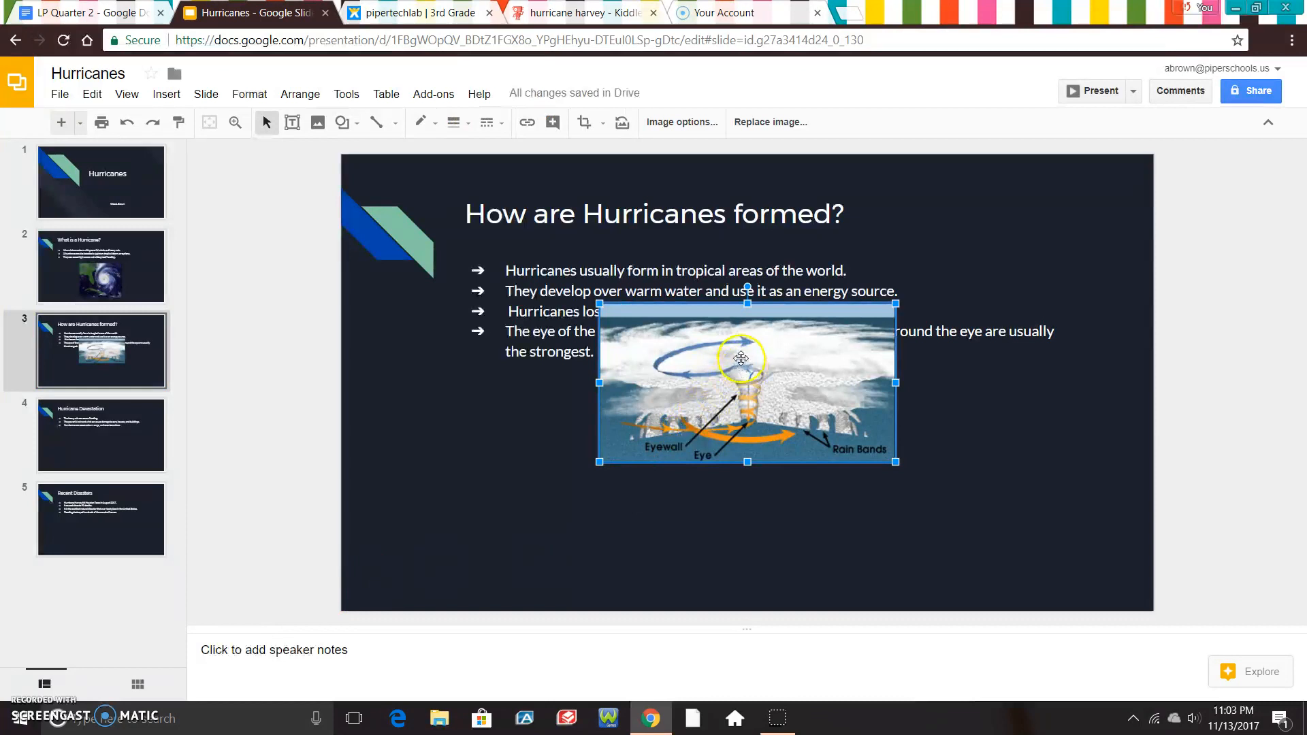
Step: Move the hurricane diagram below the bullet points so it no longer covers the text
{"action": "left_click_drag", "start_coordinate": [740, 358], "coordinate": [734, 452]}
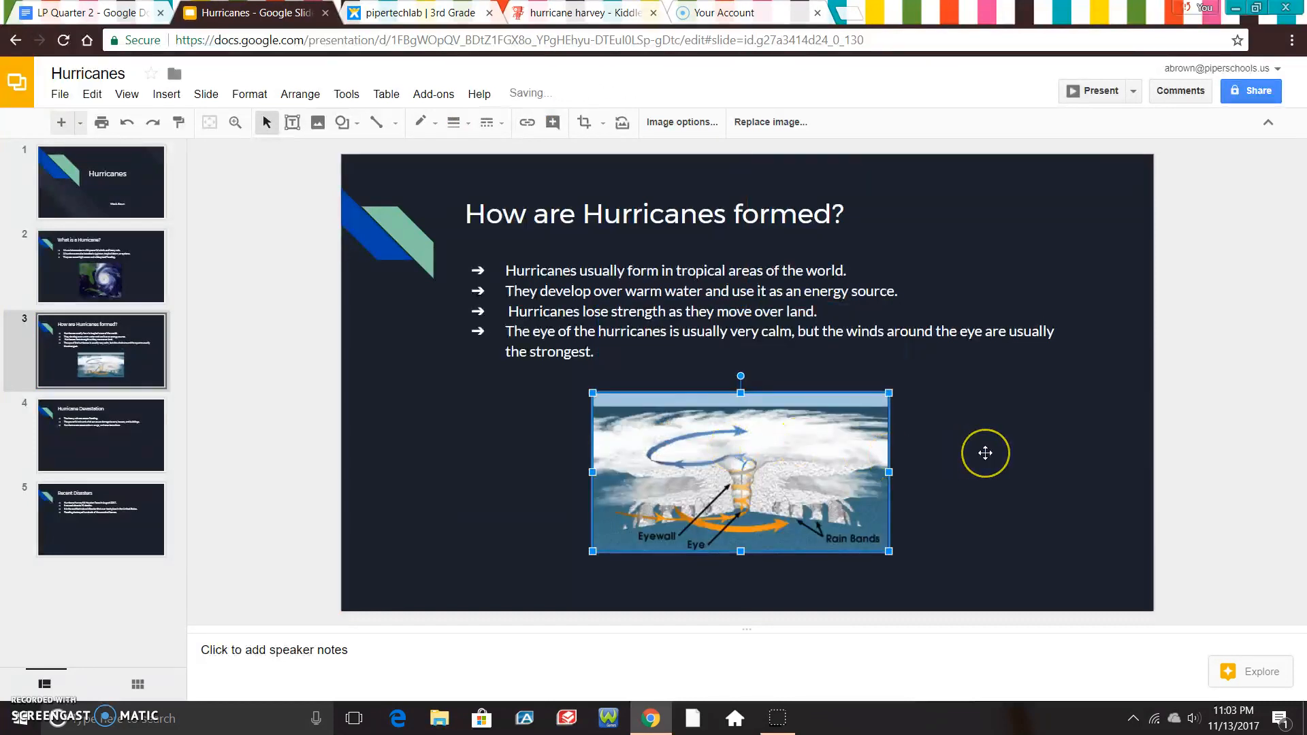
{"action": "left_click", "coordinate": [786, 461]}
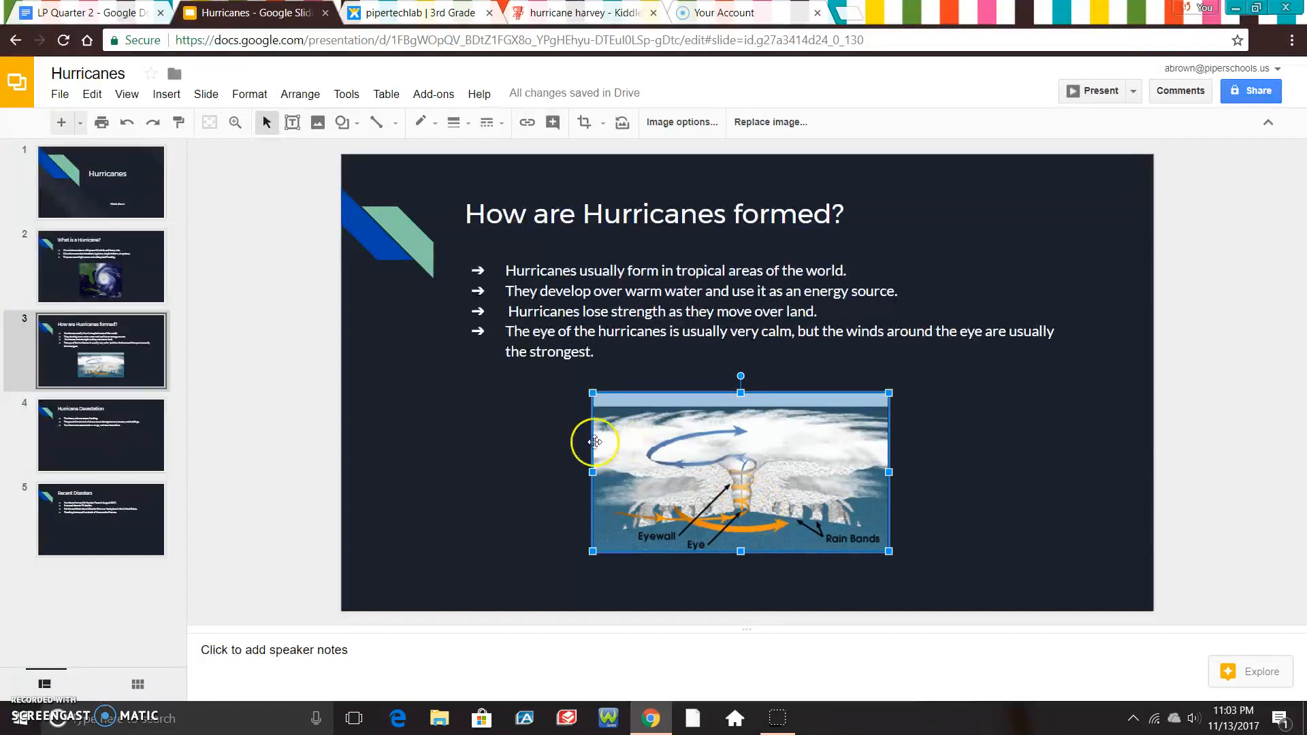
{"action": "left_click", "coordinate": [664, 527]}
{"action": "left_click", "coordinate": [999, 446]}
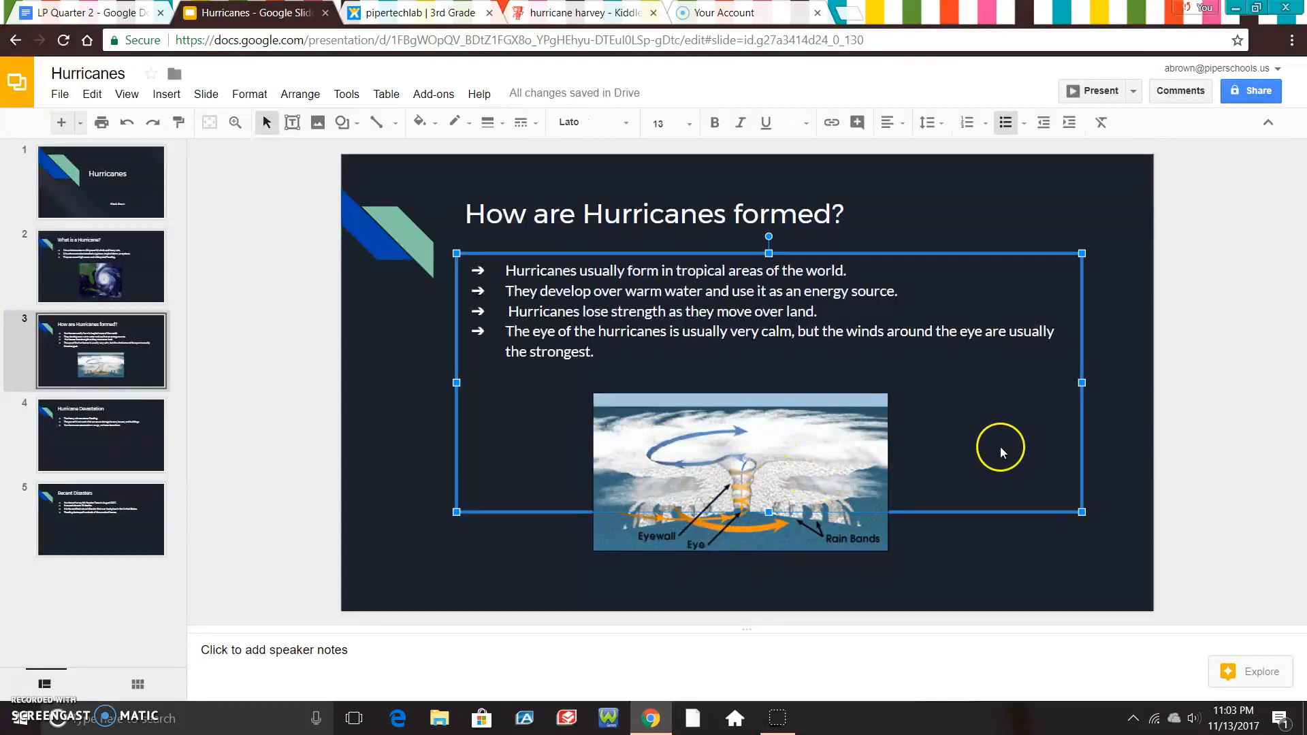
Step: On the "Hurricane Devastation" slide, run an image search for "hurricane damage" for a picture to insert
{"action": "left_click", "coordinate": [108, 440]}
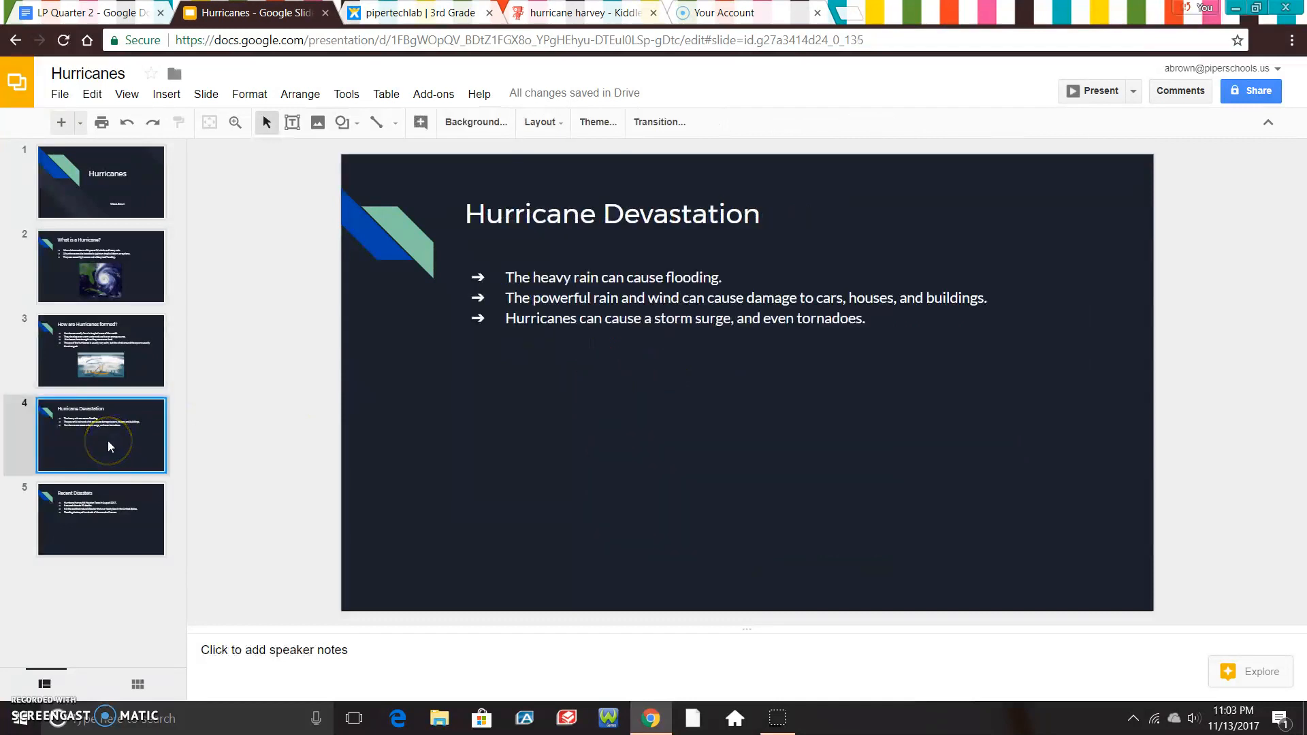
{"action": "left_click", "coordinate": [737, 407]}
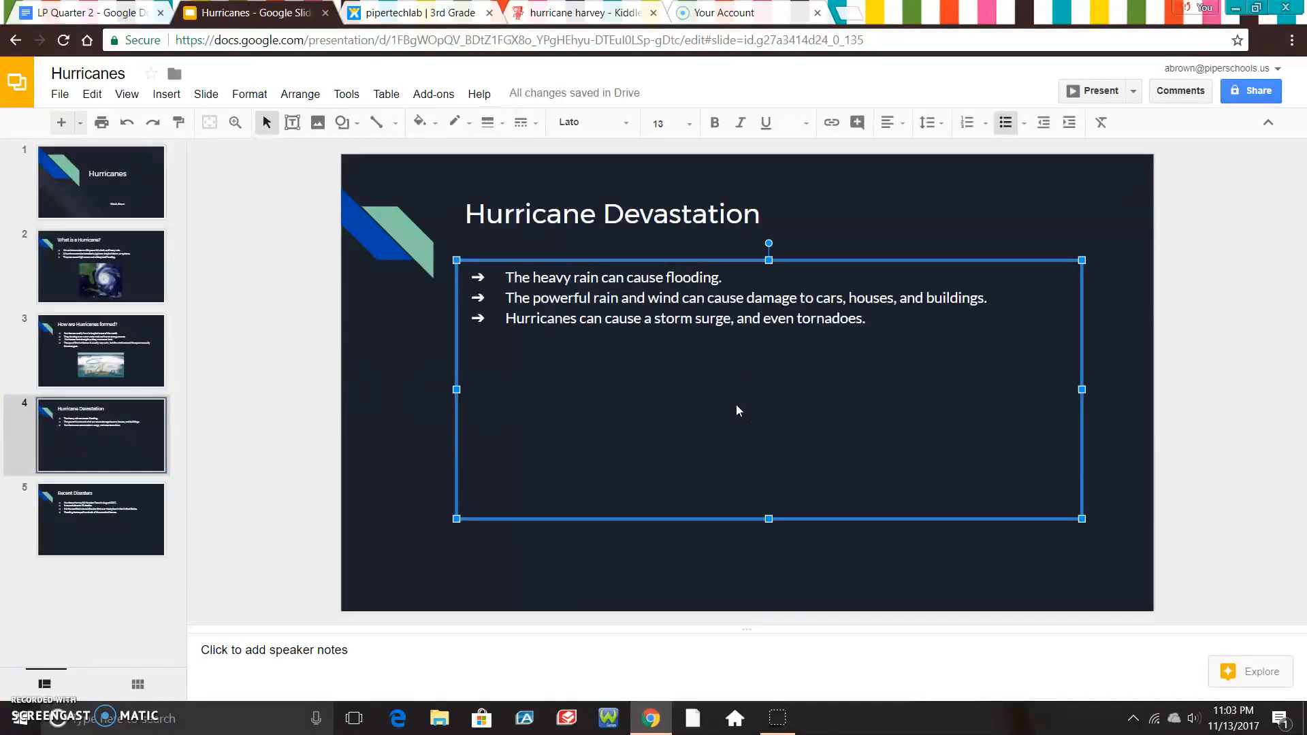
{"action": "left_click", "coordinate": [163, 94]}
{"action": "left_click", "coordinate": [187, 168]}
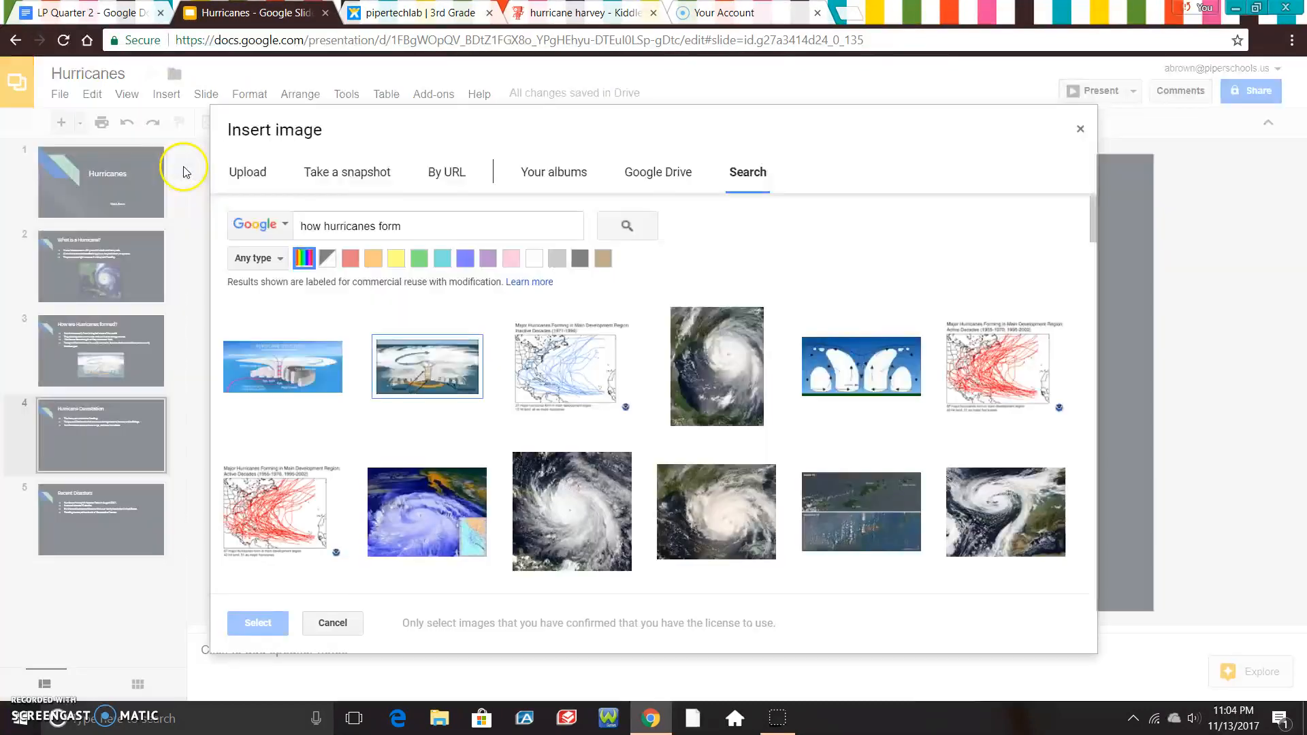
{"action": "left_click_drag", "start_coordinate": [436, 225], "coordinate": [309, 219]}
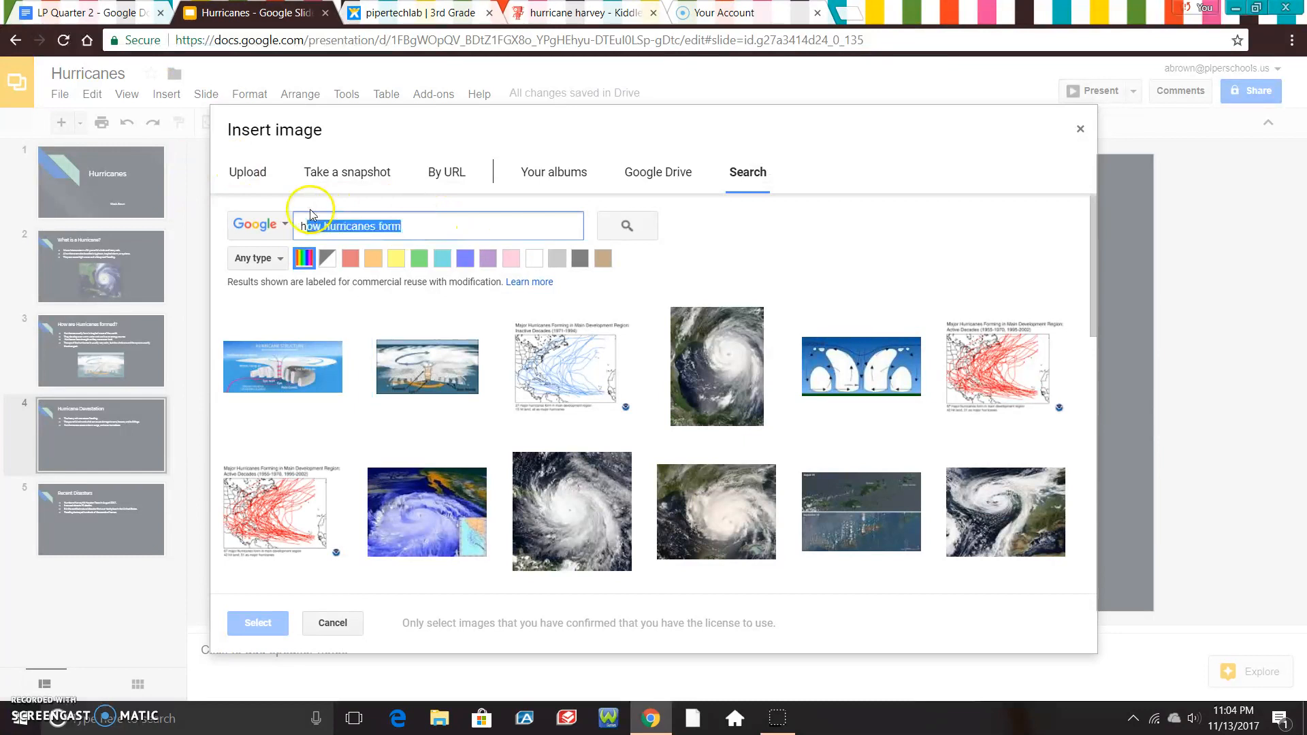
{"action": "key", "text": "BackSpace"}
{"action": "type", "text": "h"}
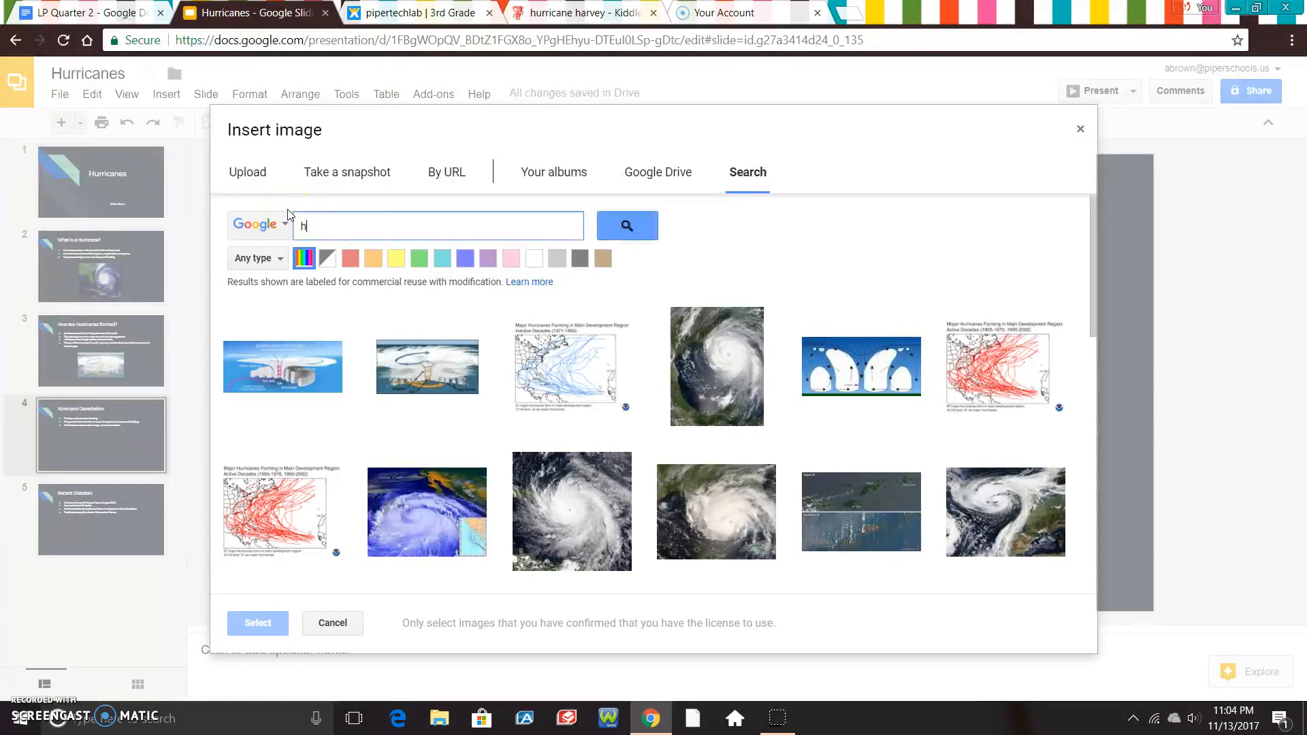
{"action": "type", "text": "urricane damage"}
{"action": "key", "text": "Return"}
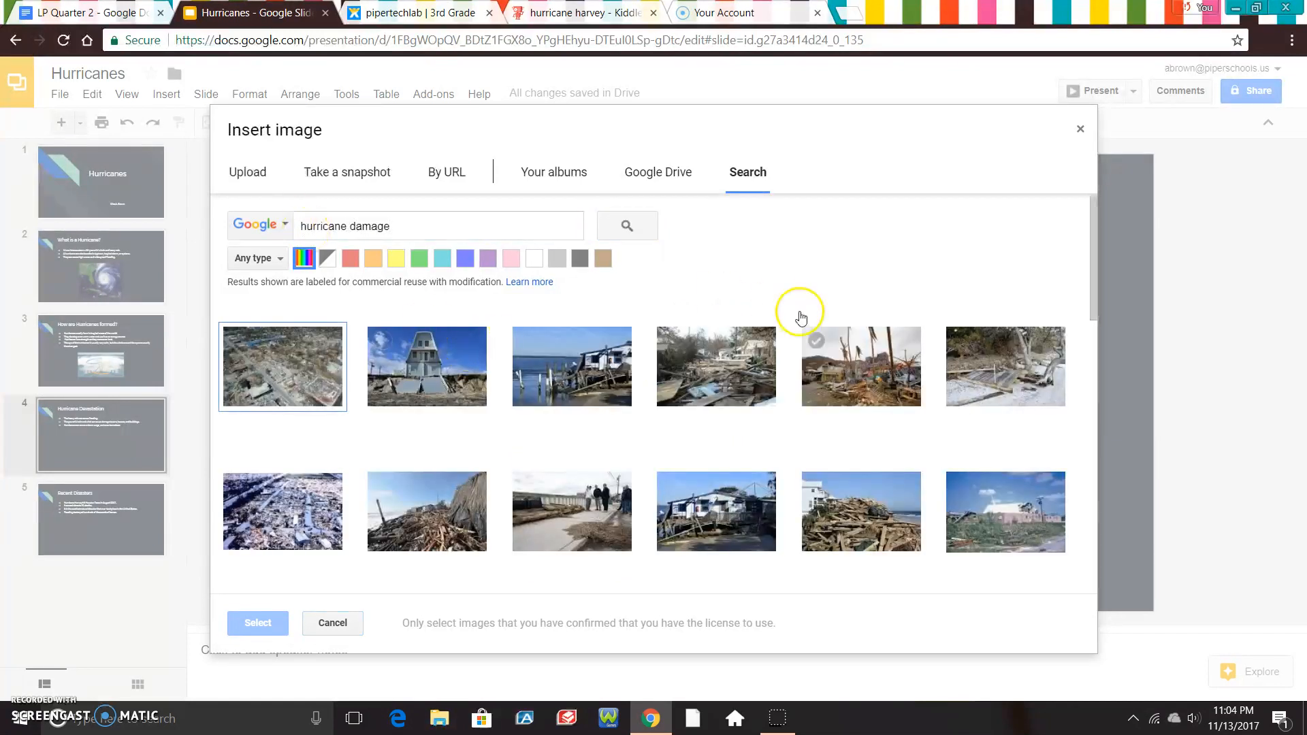
Step: Insert the tall aerial photo of a flooded highway and city from the hurricane damage results
{"action": "left_click_drag", "start_coordinate": [1094, 213], "coordinate": [1081, 252]}
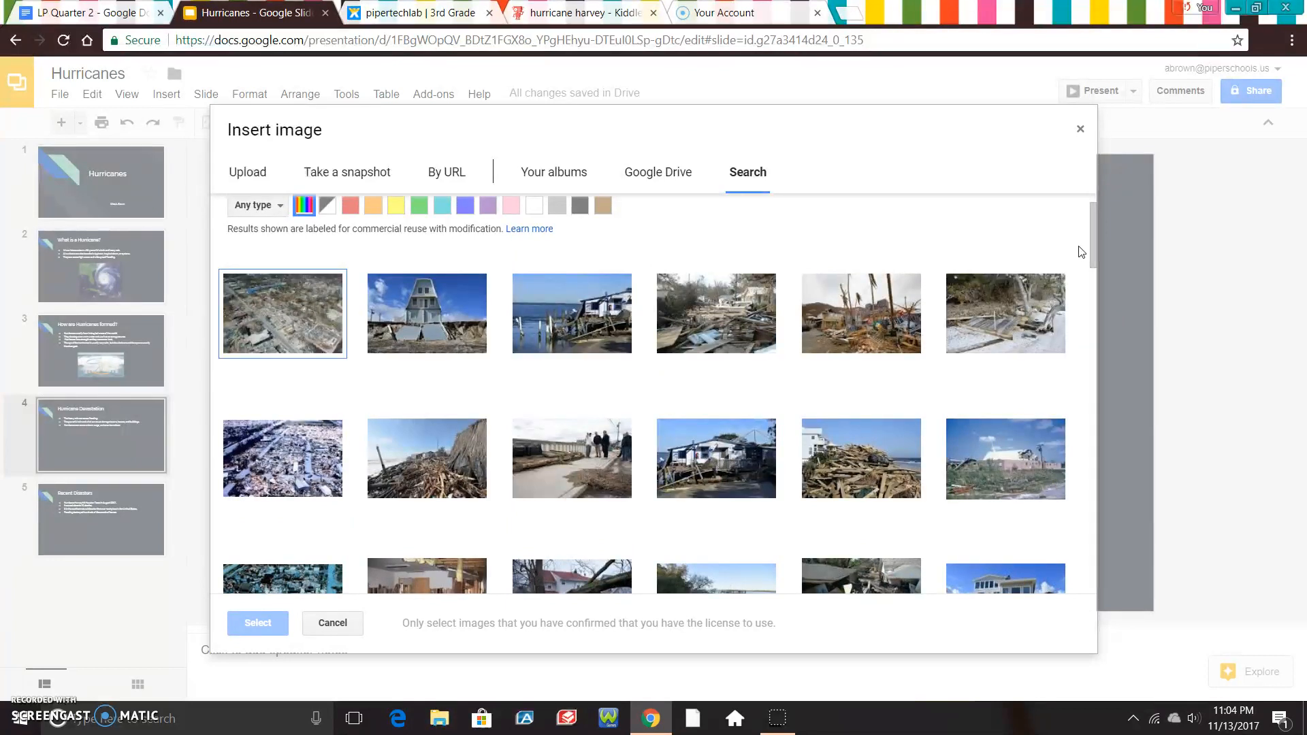
{"action": "left_click_drag", "start_coordinate": [1096, 236], "coordinate": [1096, 261]}
{"action": "left_click", "coordinate": [767, 286]}
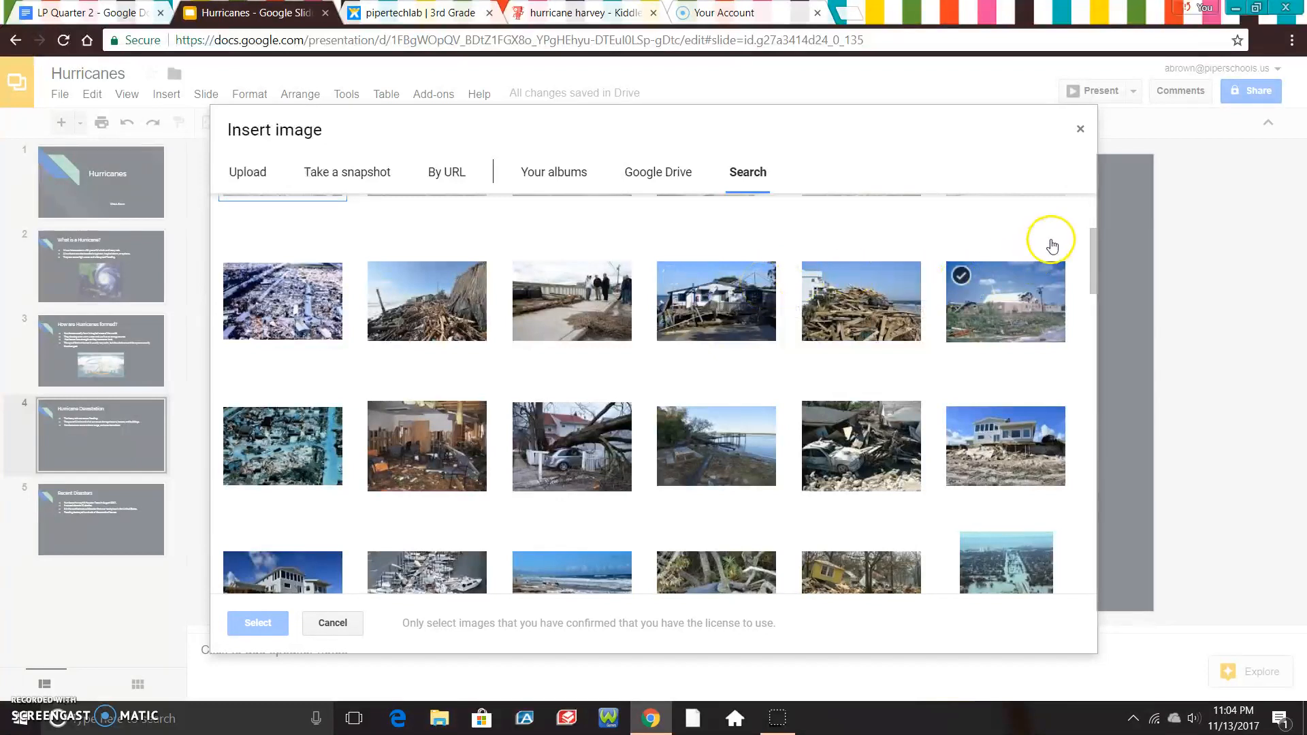
{"action": "mouse_move", "coordinate": [1095, 239]}
{"action": "left_mouse_down"}
{"action": "mouse_move", "coordinate": [1096, 284]}
{"action": "mouse_move", "coordinate": [1096, 257]}
{"action": "left_mouse_up"}
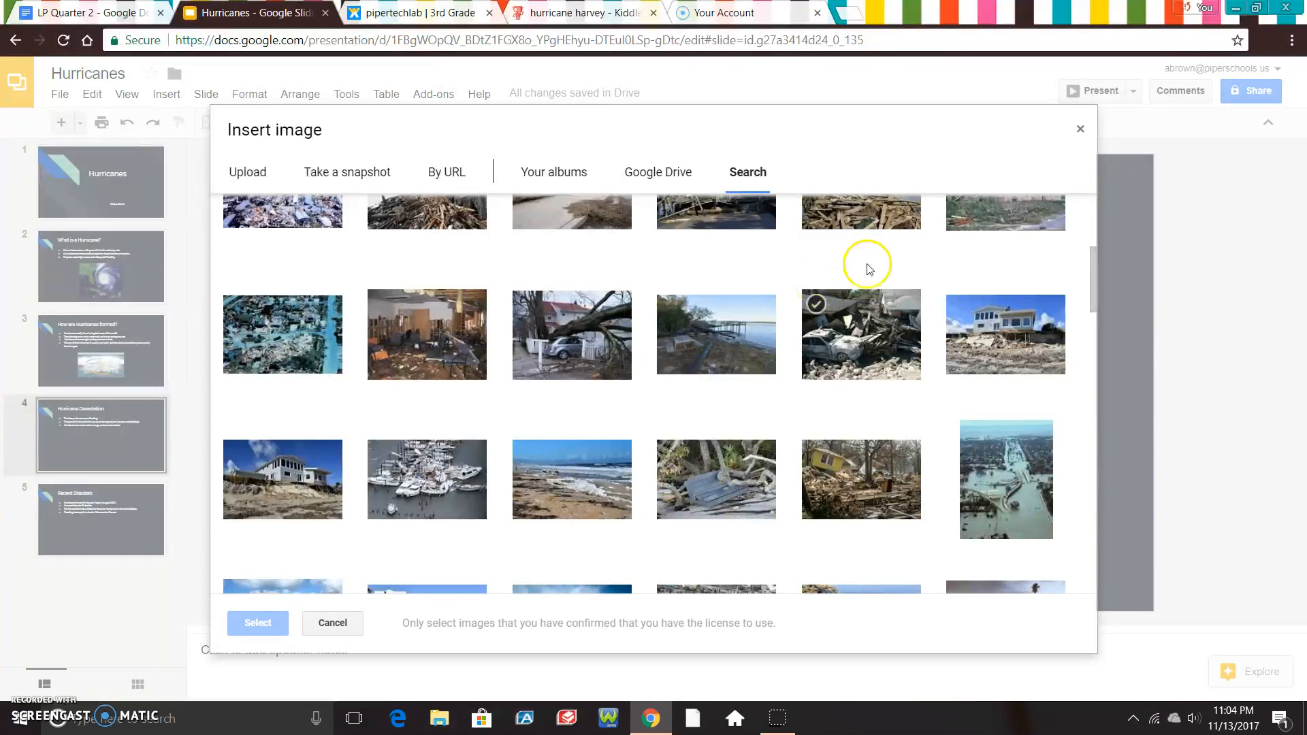
{"action": "left_click", "coordinate": [1017, 499]}
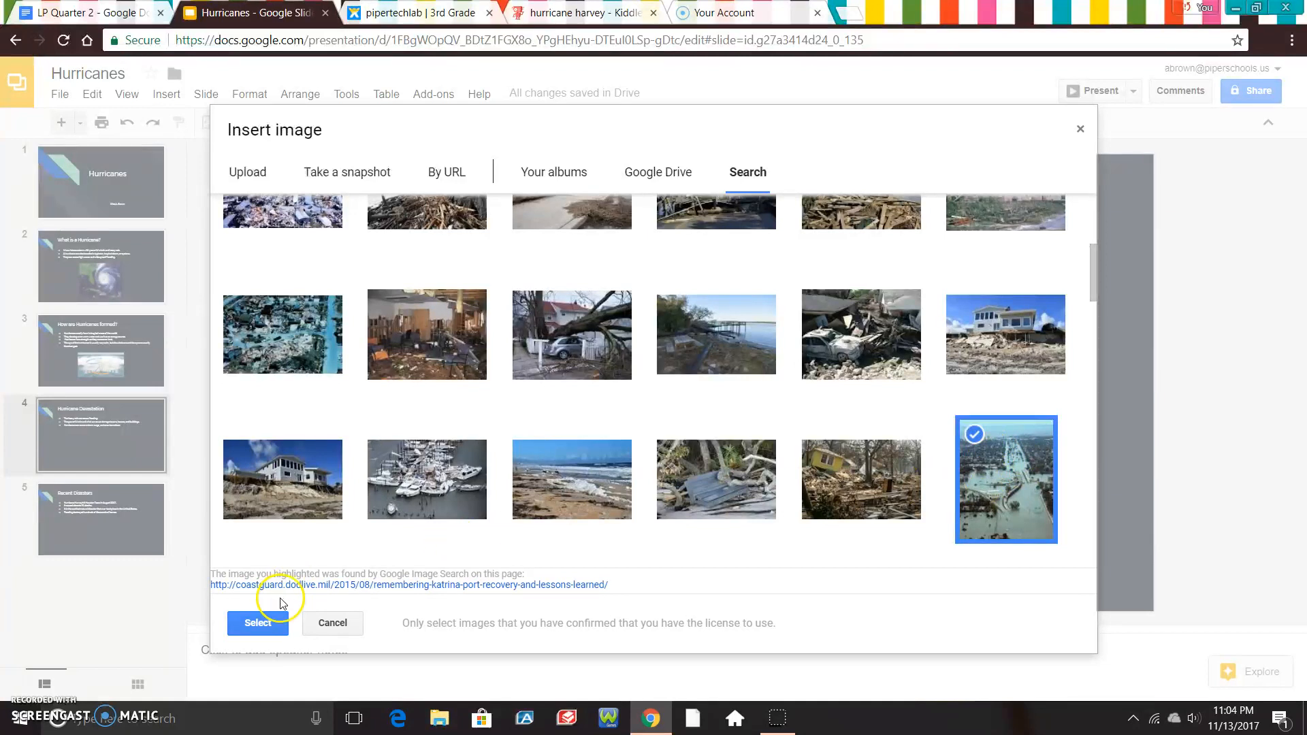
{"action": "left_click", "coordinate": [258, 623]}
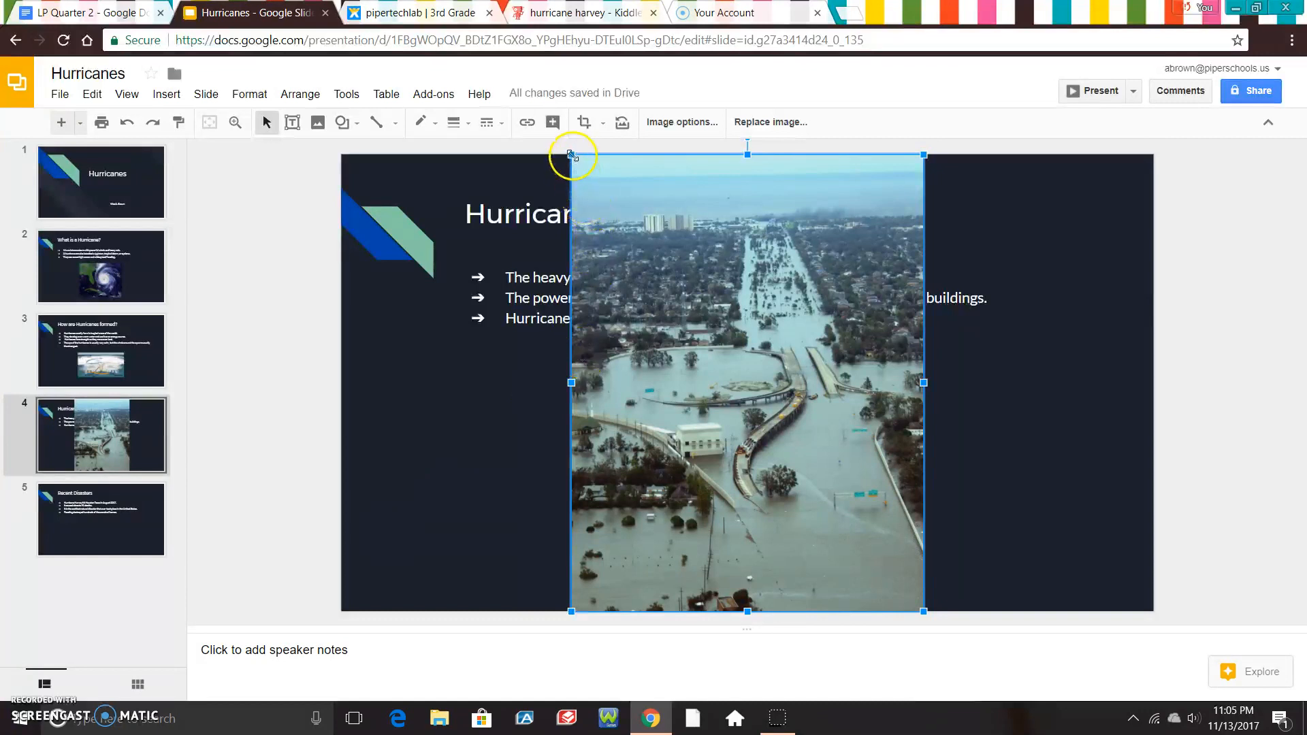
Step: Shrink the flood photo to a little over half its size and place it beneath the bullet points
{"action": "left_click_drag", "start_coordinate": [584, 191], "coordinate": [709, 508]}
{"action": "left_click_drag", "start_coordinate": [718, 529], "coordinate": [689, 513]}
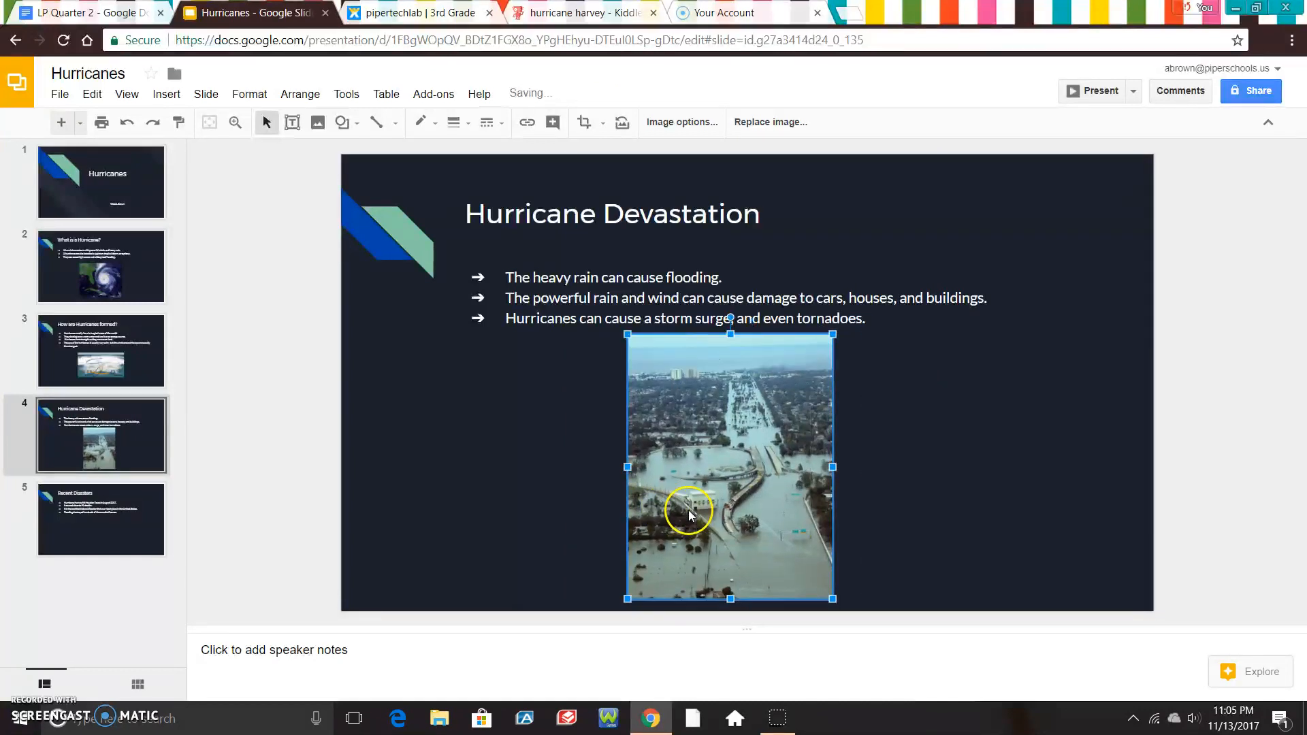
{"action": "left_click", "coordinate": [701, 480]}
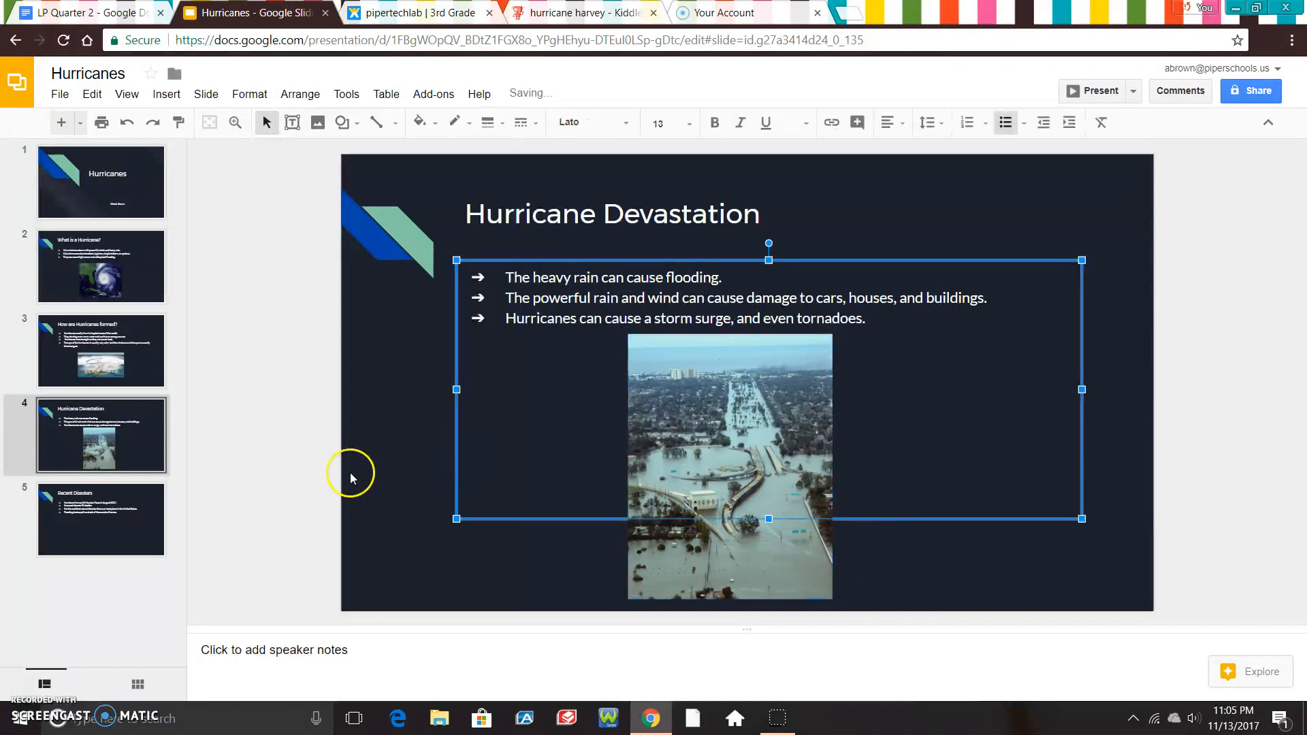
Step: On the "Recent Disasters" slide, run an image search for "hurricane harvey" for a picture to insert
{"action": "left_click", "coordinate": [91, 520]}
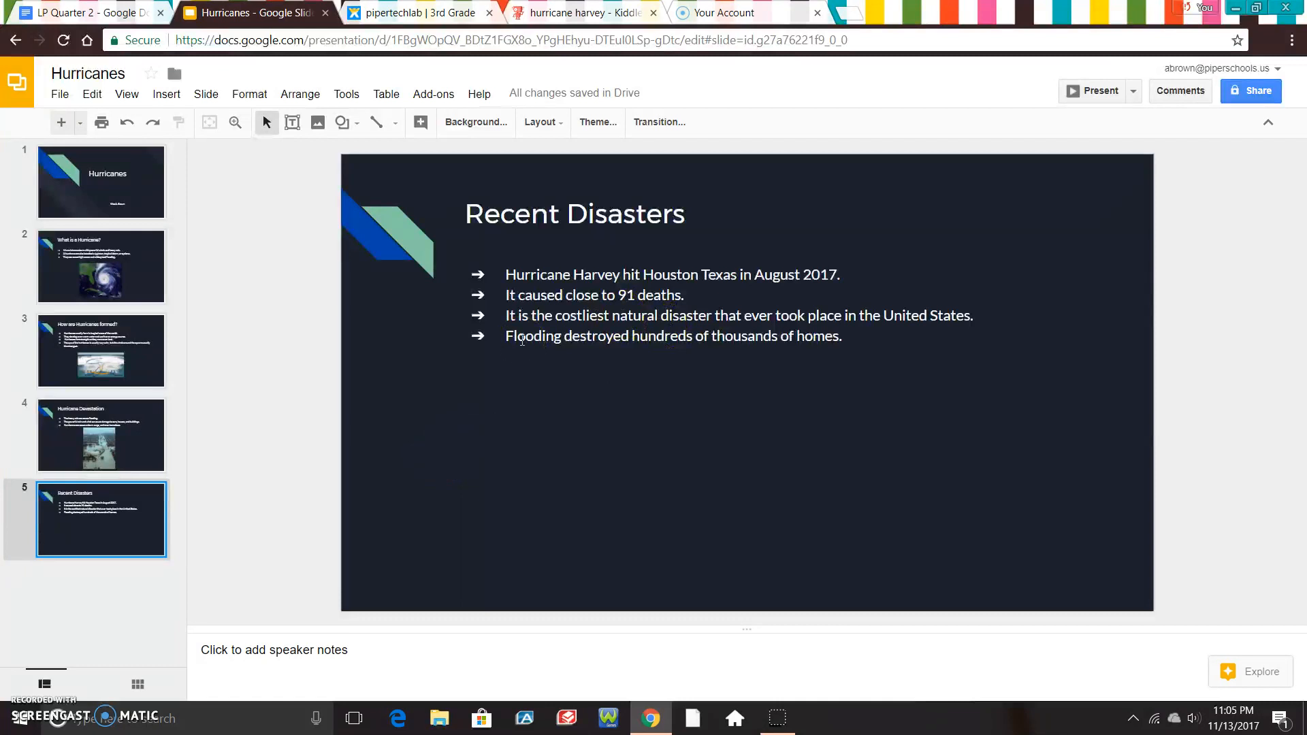
{"action": "left_click", "coordinate": [166, 96]}
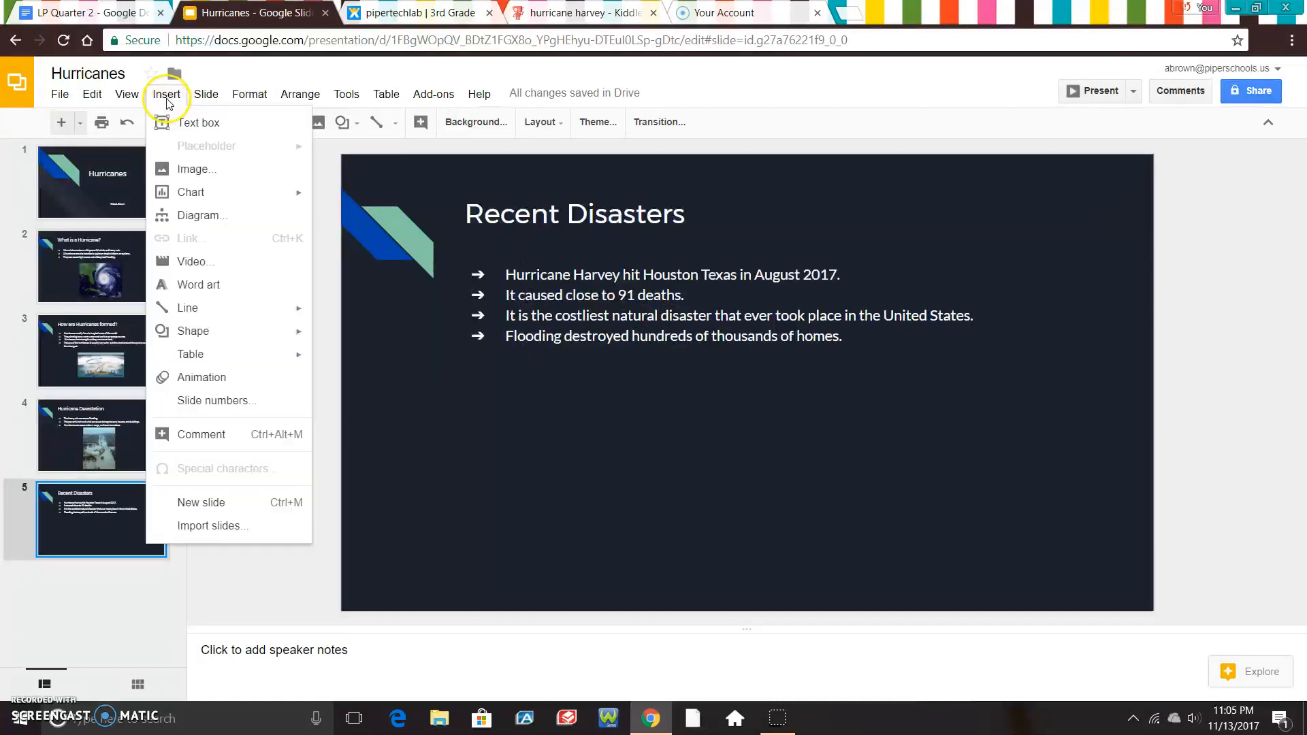
{"action": "left_click", "coordinate": [196, 172]}
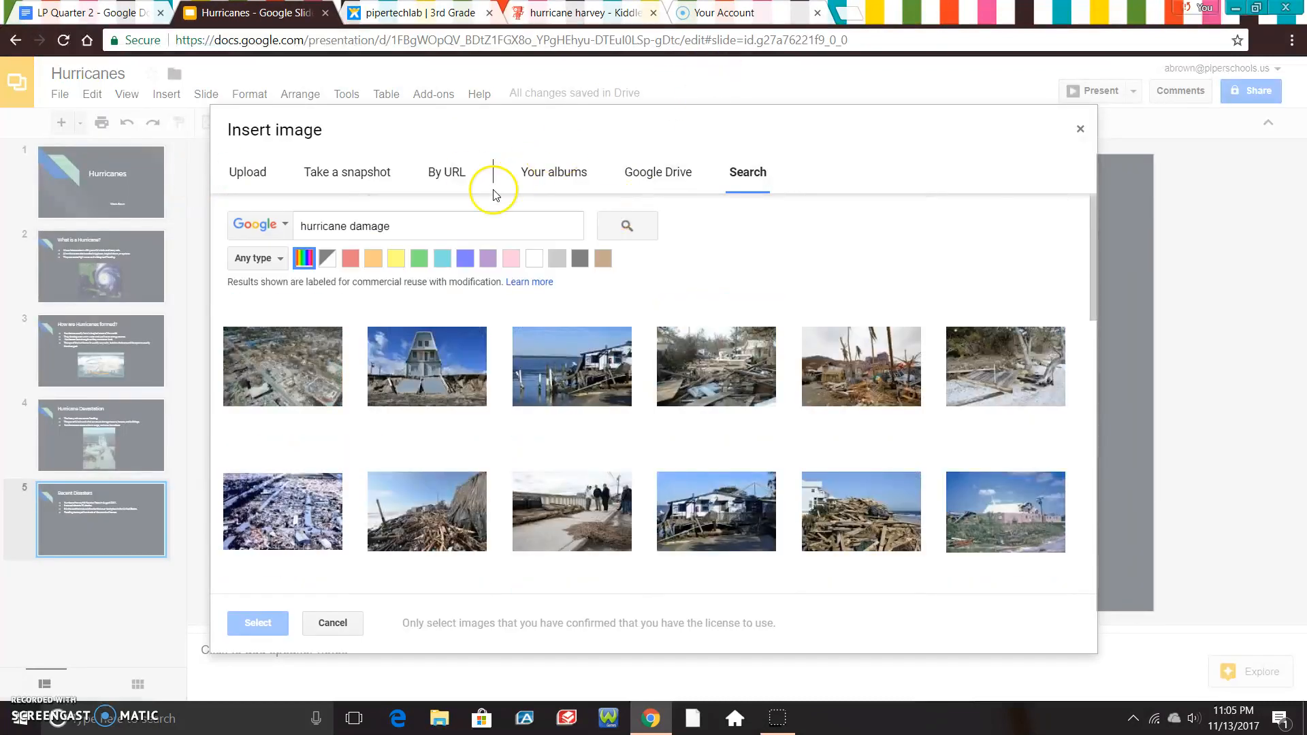
{"action": "left_click", "coordinate": [433, 219]}
{"action": "key", "text": "BackSpace"}
{"action": "key", "text": "BackSpace"}
{"action": "key", "text": "BackSpace"}
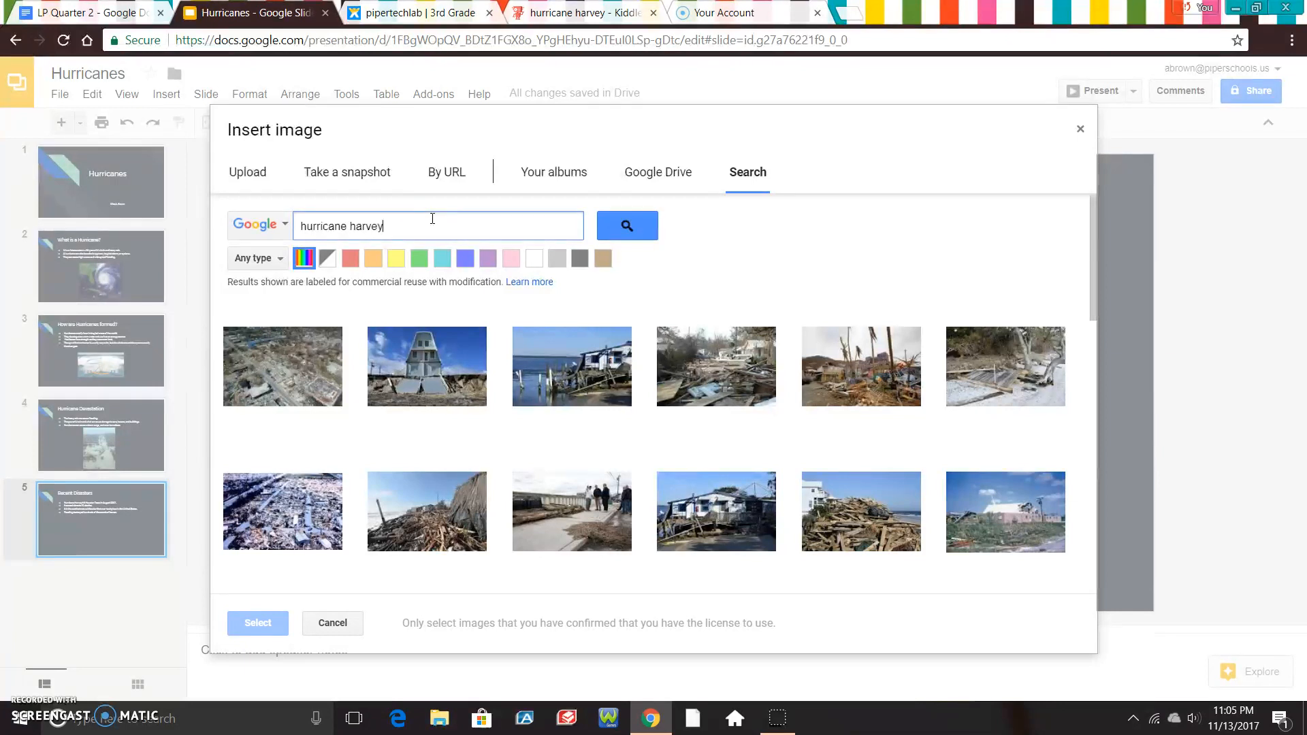
{"action": "left_click", "coordinate": [618, 230]}
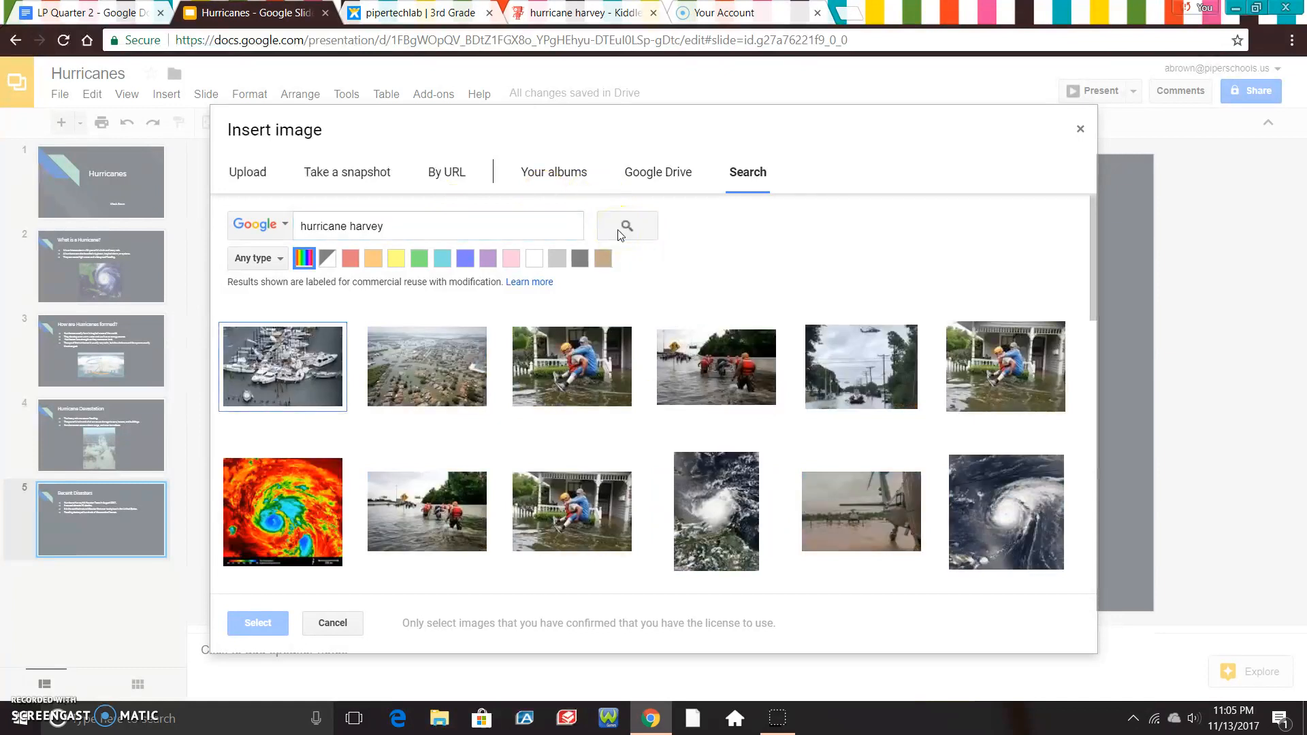
Step: Insert the photo of a rescue boat and helicopter over a flooded street from the hurricane harvey results
{"action": "left_click", "coordinate": [429, 381]}
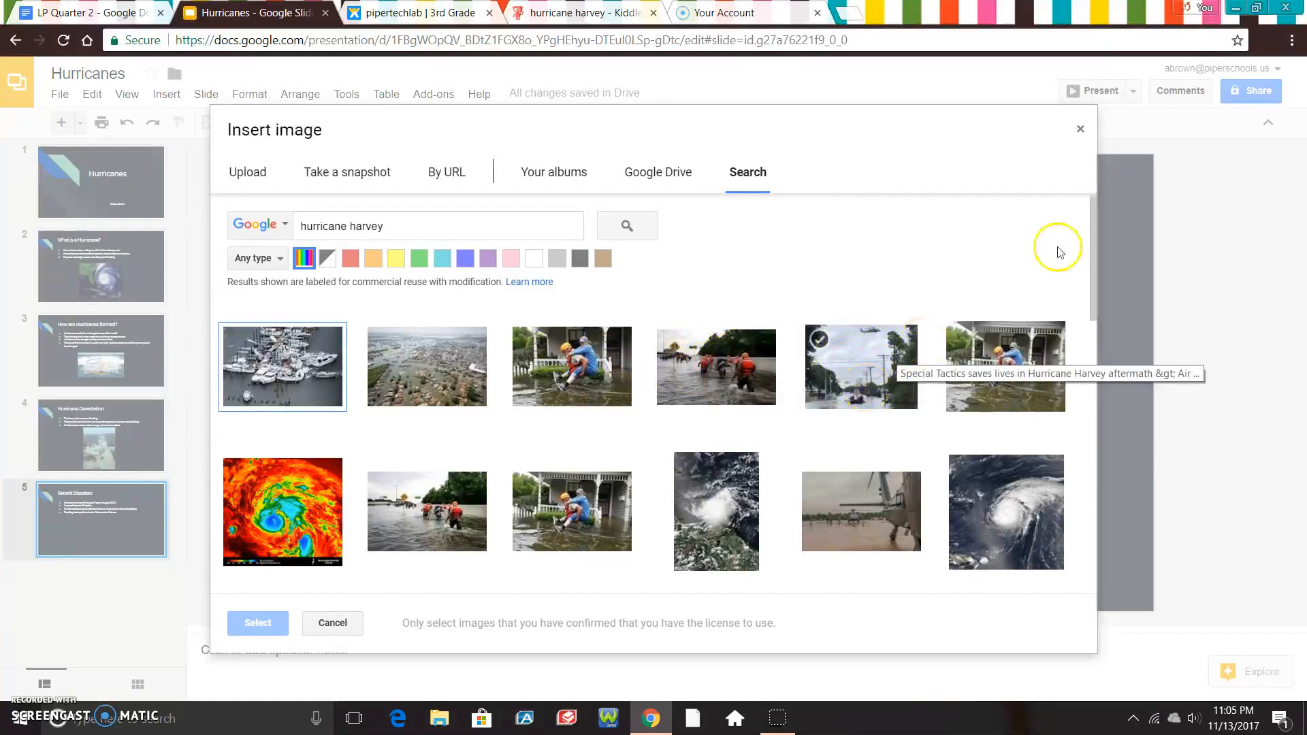
{"action": "left_click_drag", "start_coordinate": [1092, 233], "coordinate": [1092, 255]}
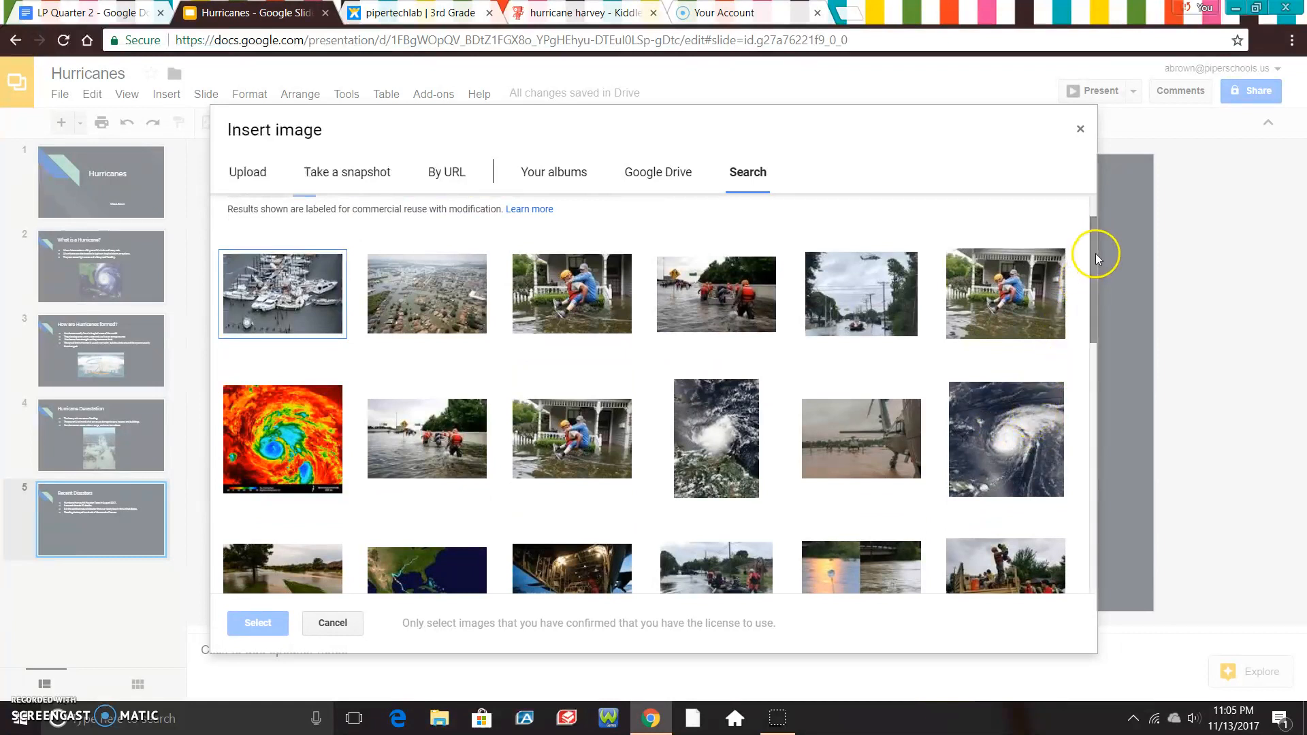
{"action": "left_click_drag", "start_coordinate": [1096, 253], "coordinate": [1098, 290]}
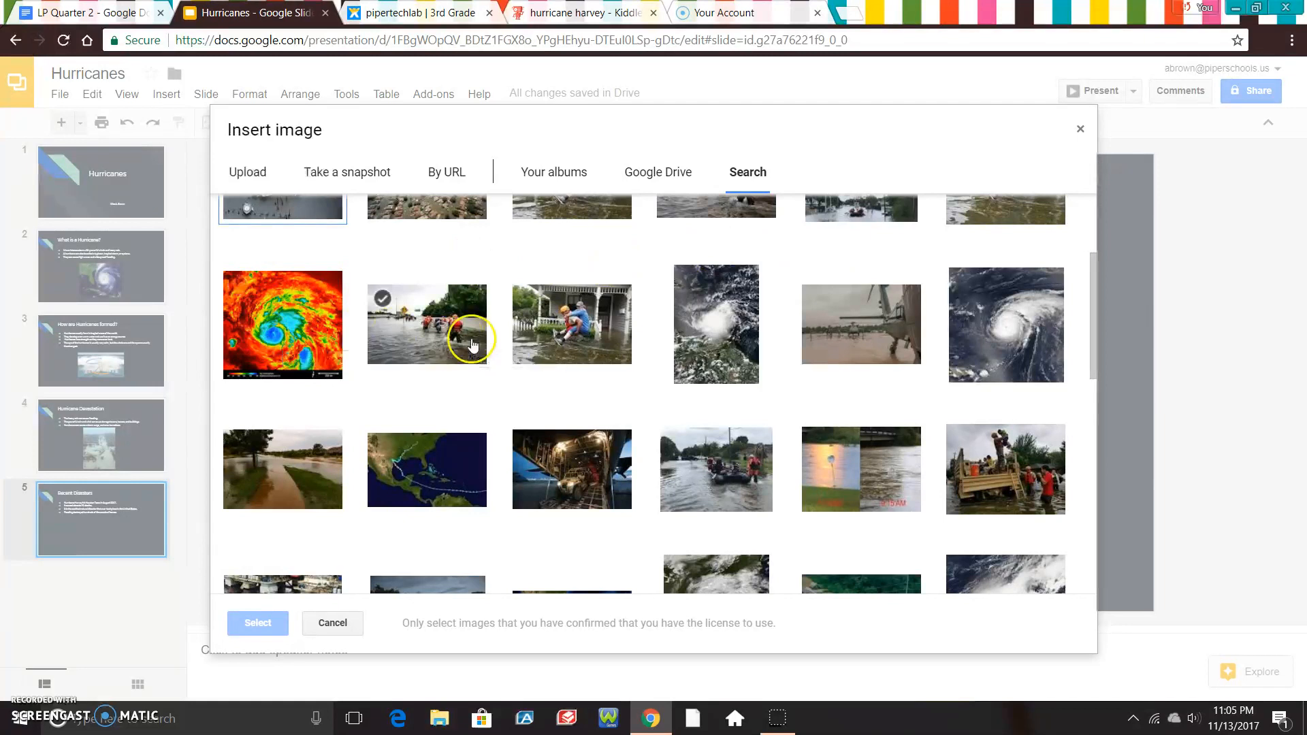
{"action": "left_click_drag", "start_coordinate": [1090, 284], "coordinate": [1096, 444]}
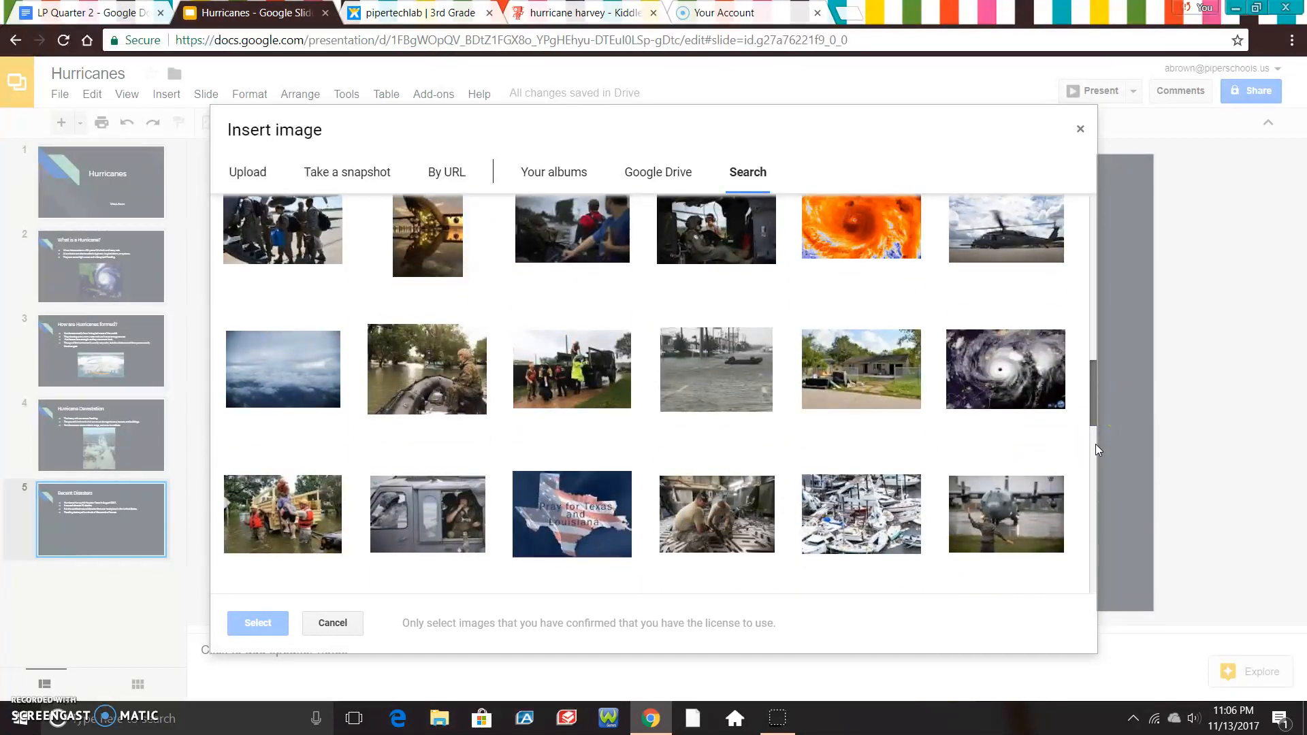
{"action": "left_click_drag", "start_coordinate": [1088, 394], "coordinate": [1091, 289]}
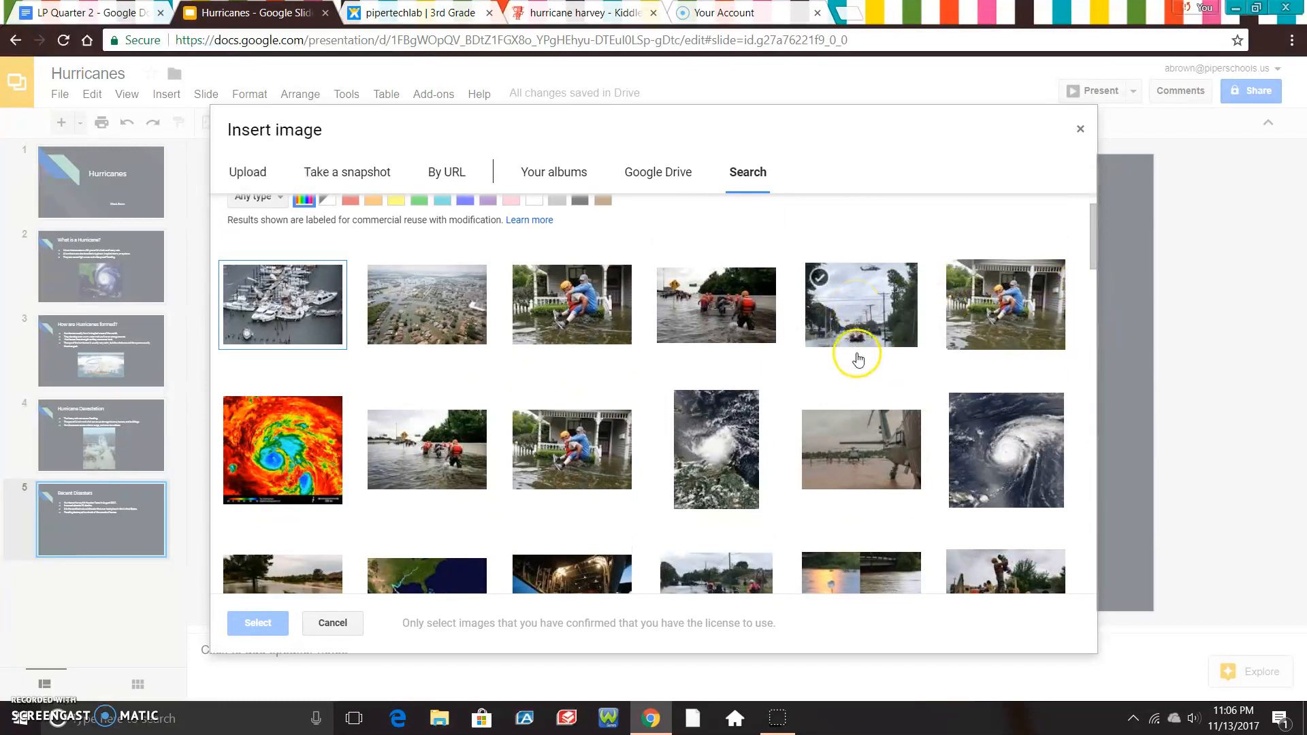
{"action": "left_click", "coordinate": [850, 312]}
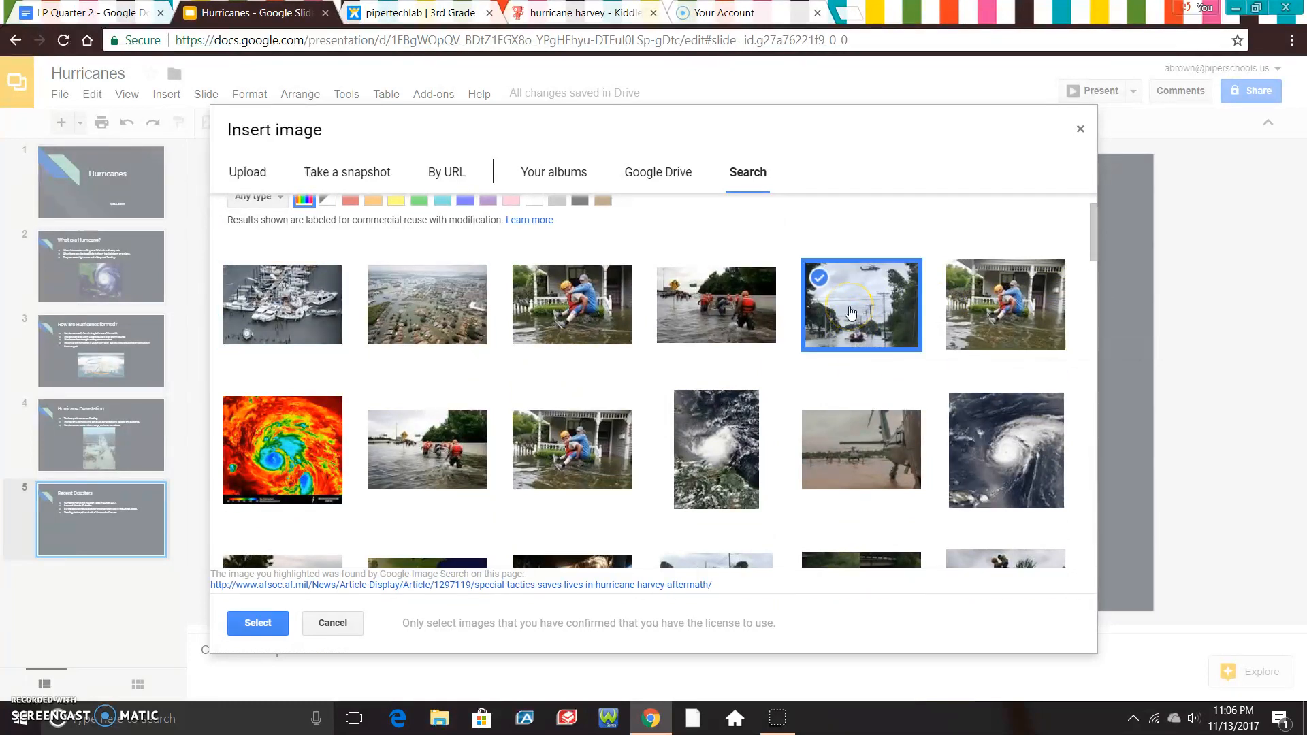
{"action": "left_click", "coordinate": [263, 631]}
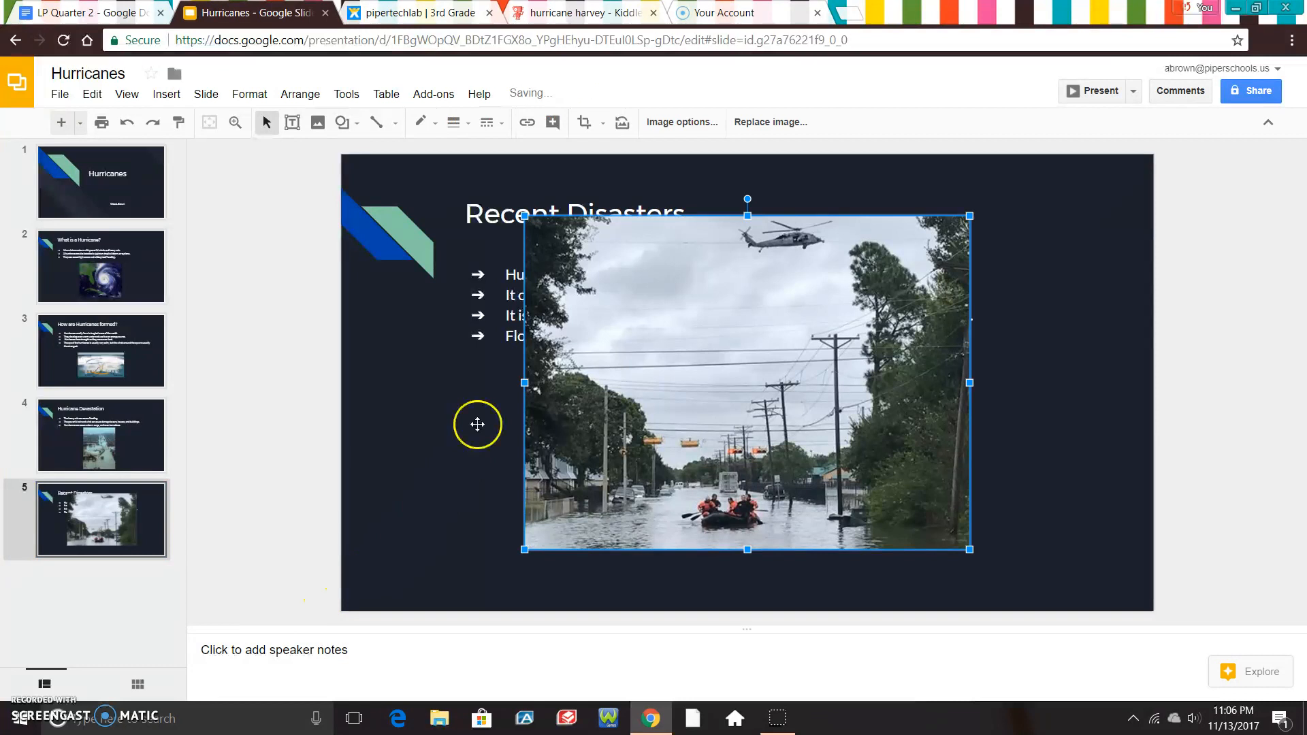
Step: Shrink the rescue boat photo to about 70 percent of its size and place it centred beneath the "Recent Disasters" bullets
{"action": "left_click_drag", "start_coordinate": [522, 216], "coordinate": [683, 450]}
{"action": "left_click_drag", "start_coordinate": [614, 354], "coordinate": [632, 367]}
{"action": "left_click_drag", "start_coordinate": [713, 412], "coordinate": [688, 409]}
{"action": "left_click", "coordinate": [971, 441]}
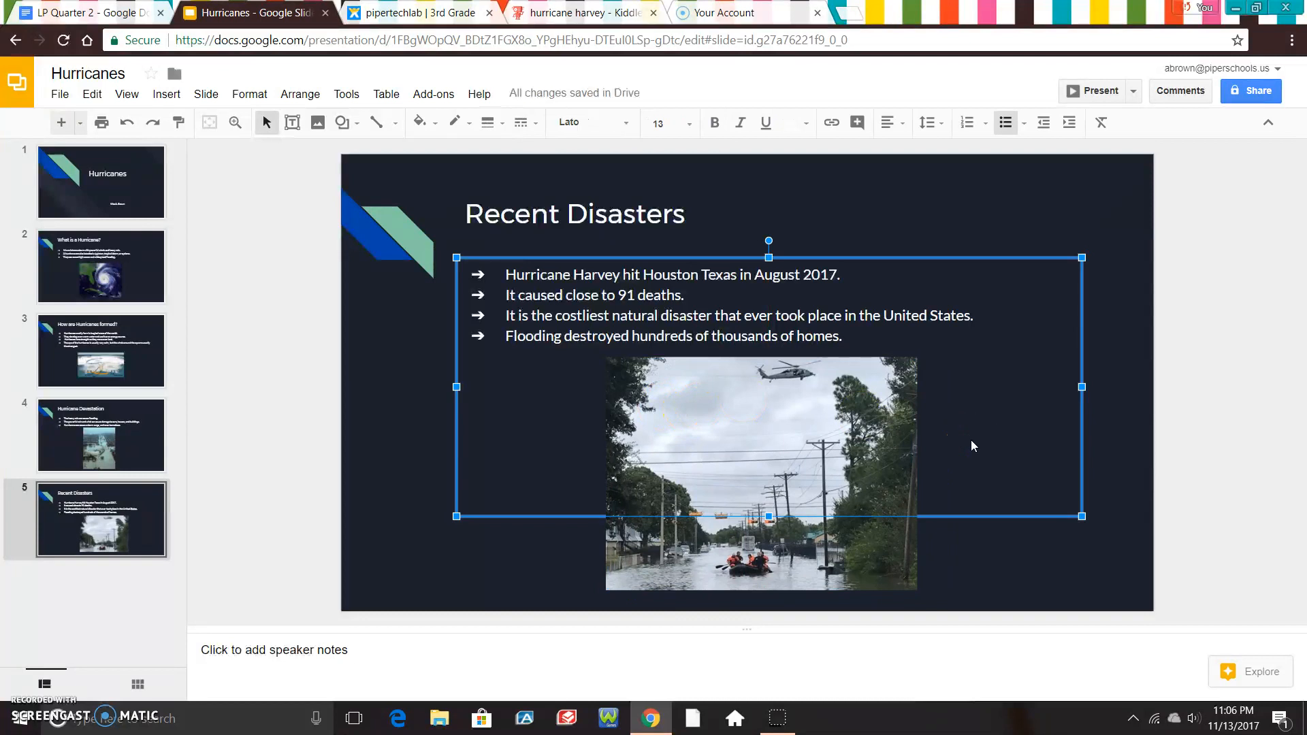
Step: Review slides 2 to 5 with their images, ending at the third bullet on the "Recent Disasters" slide
{"action": "left_click", "coordinate": [114, 272]}
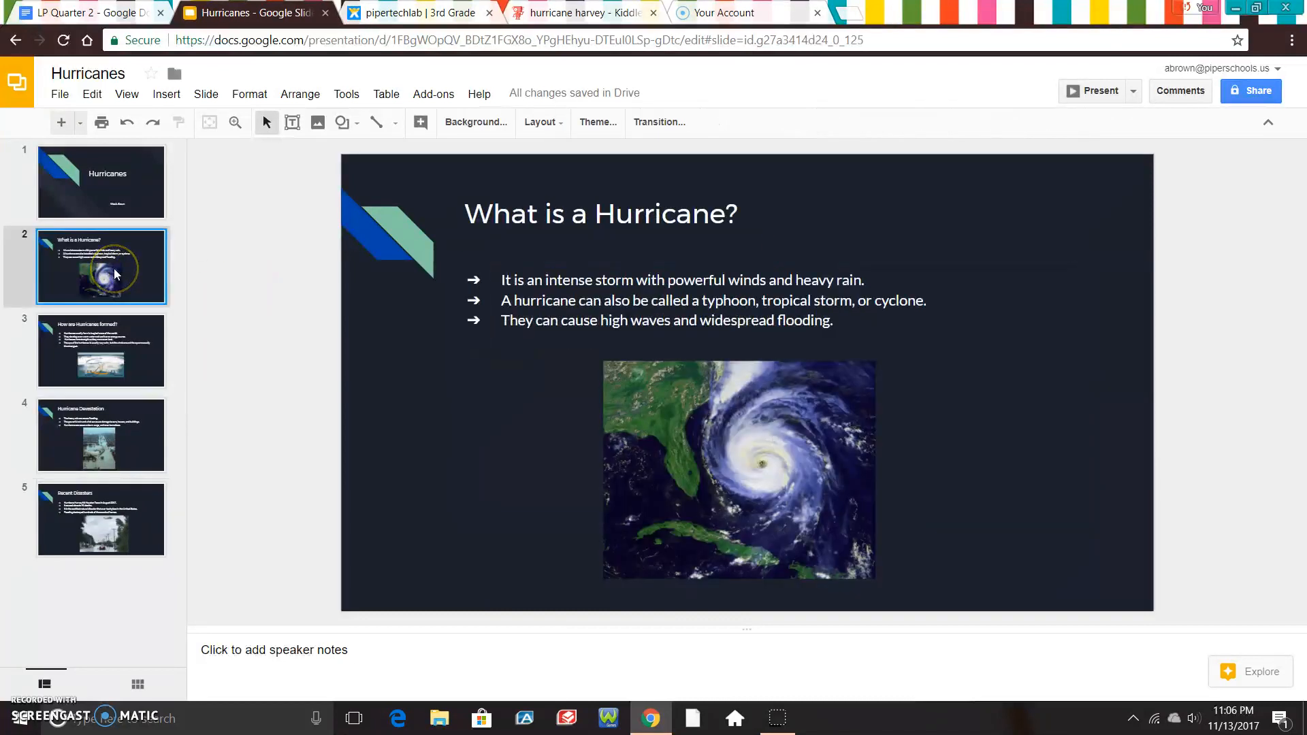
{"action": "left_click", "coordinate": [111, 330]}
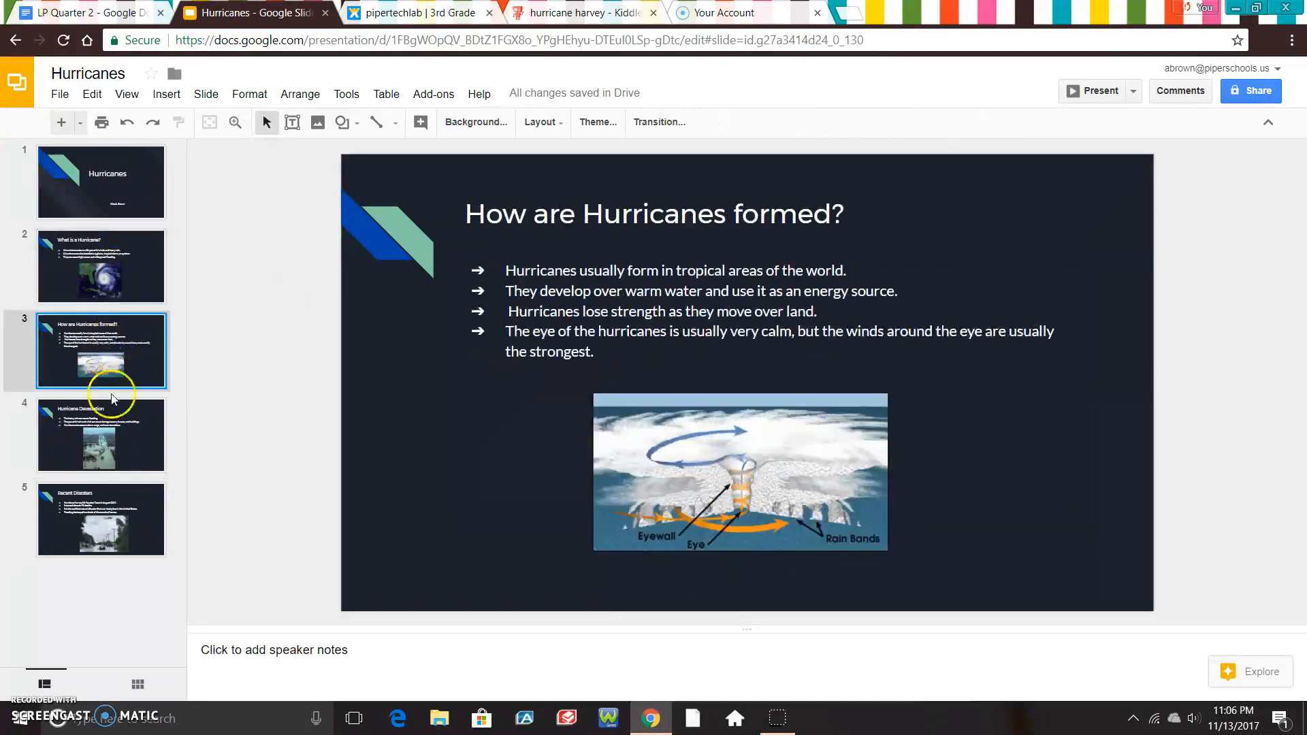
{"action": "left_click", "coordinate": [114, 432]}
{"action": "left_click", "coordinate": [120, 508]}
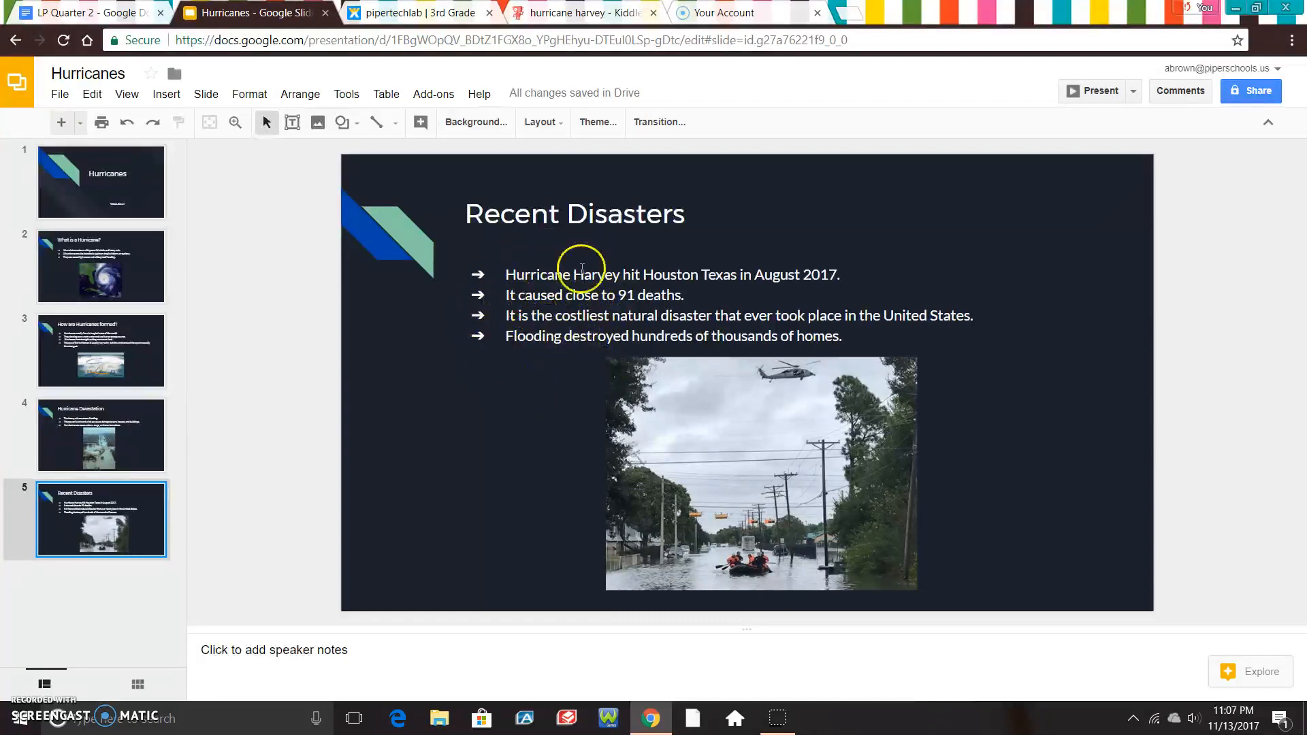
{"action": "left_click_drag", "start_coordinate": [531, 324], "coordinate": [427, 350]}
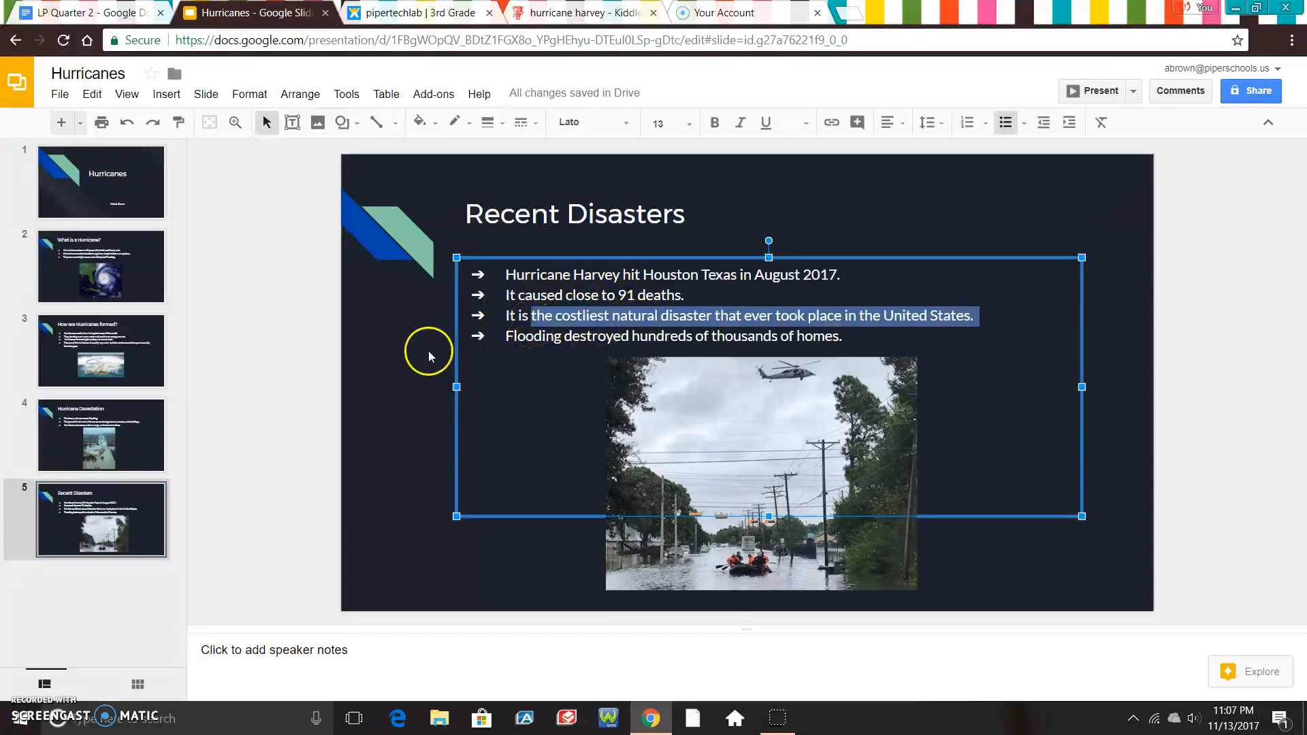
{"action": "left_click", "coordinate": [410, 374]}
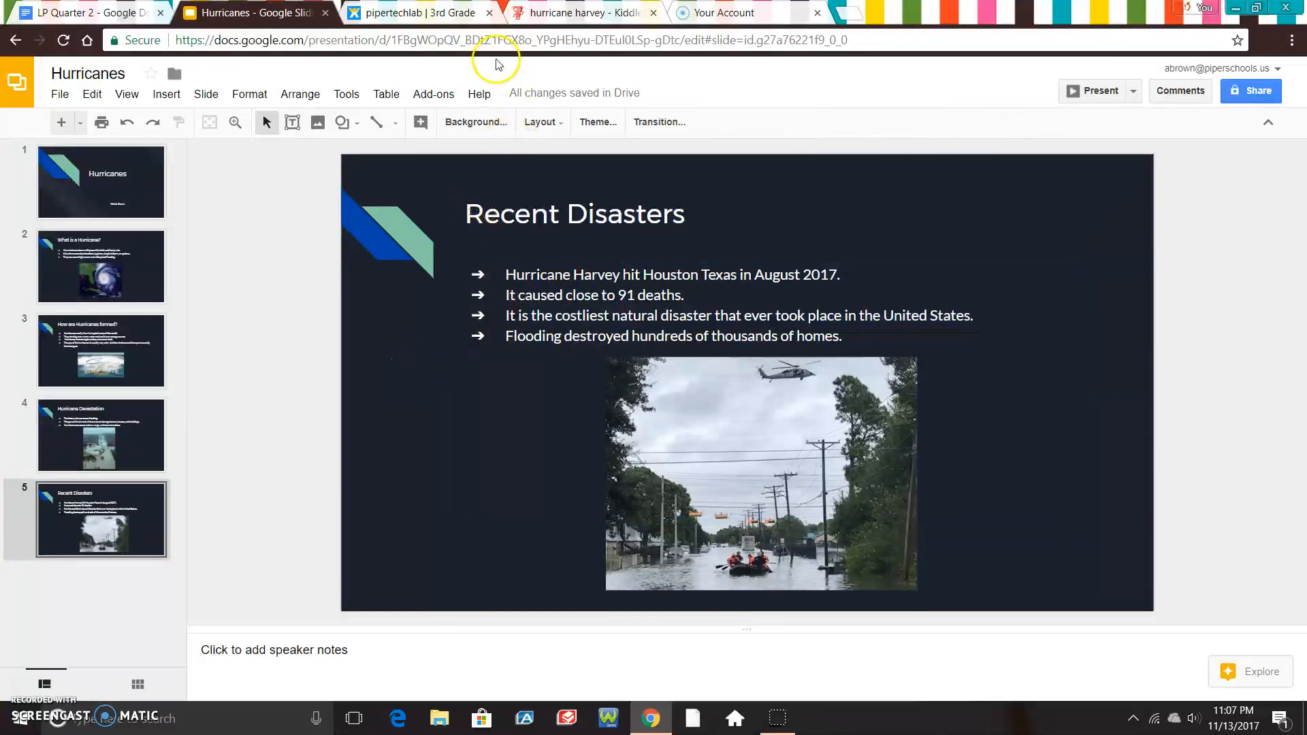
Step: Switch to the Kiddle search for "hurricane harvey" and look at its video results
{"action": "left_click", "coordinate": [427, 15]}
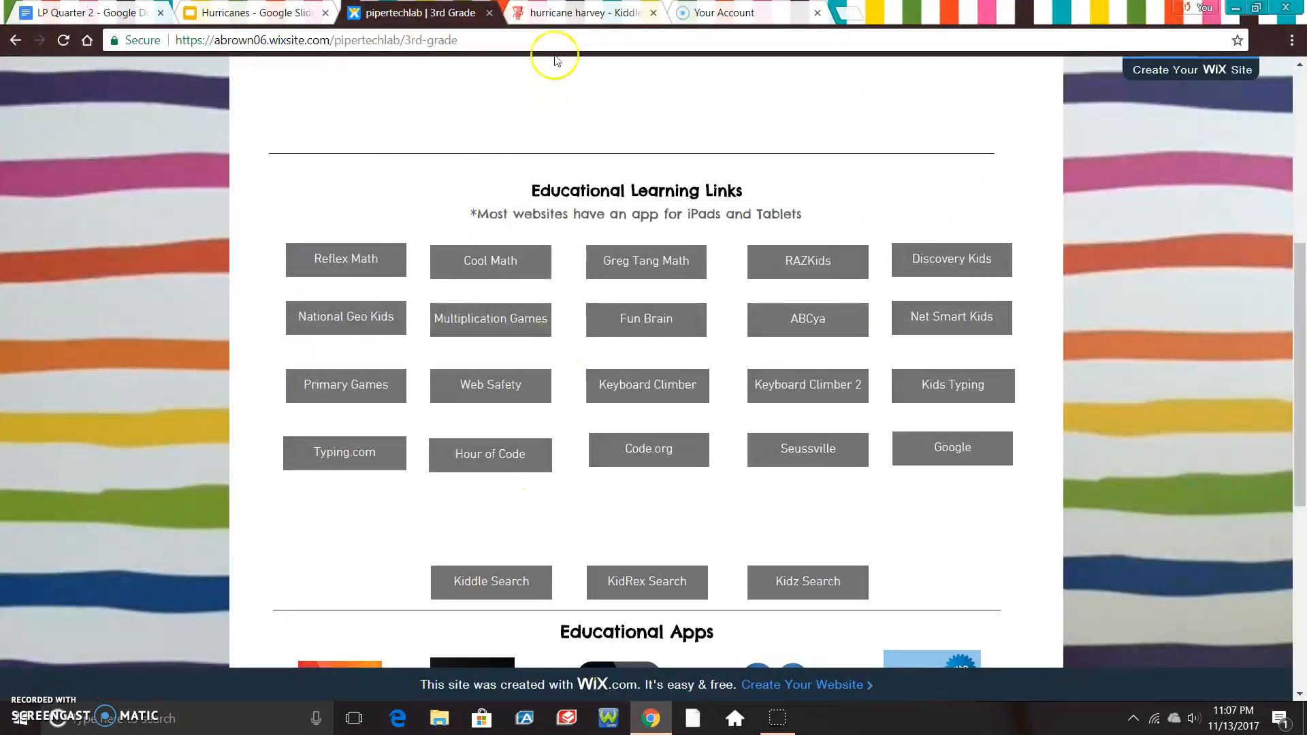
{"action": "left_click", "coordinate": [560, 15]}
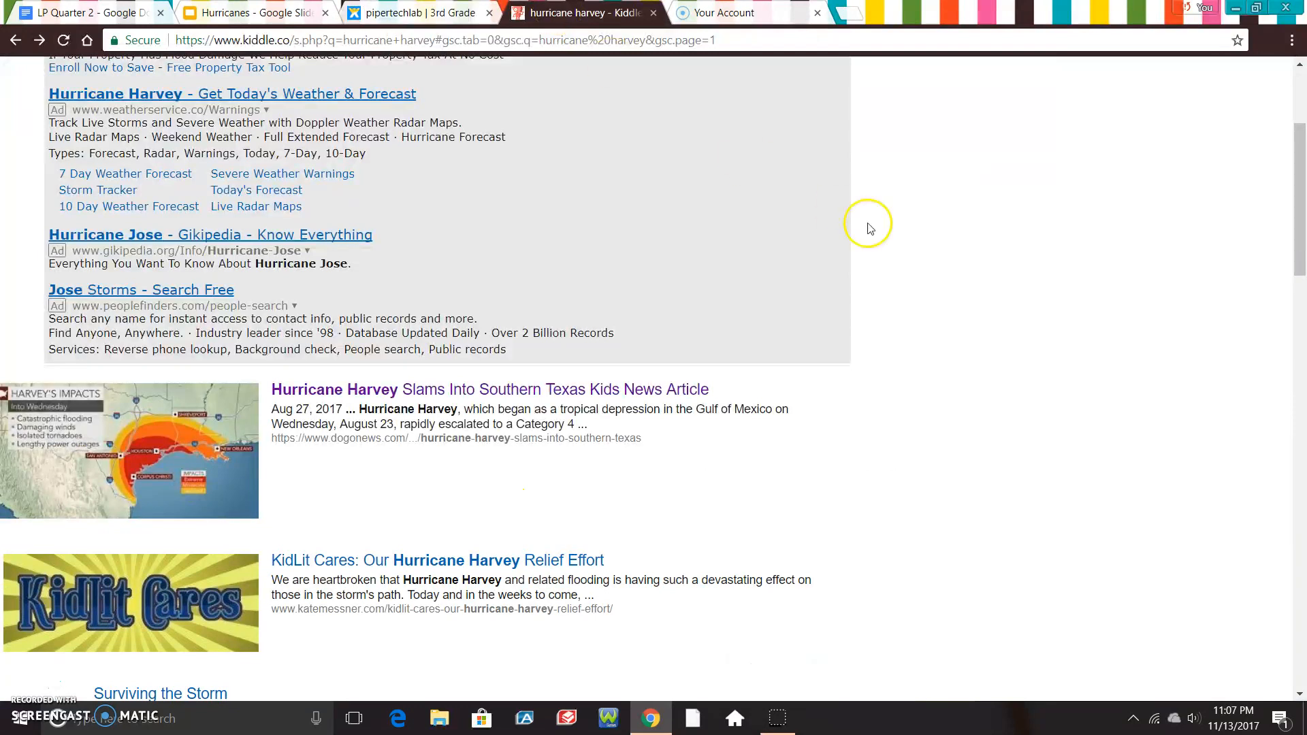
{"action": "left_click_drag", "start_coordinate": [1299, 185], "coordinate": [1297, 105]}
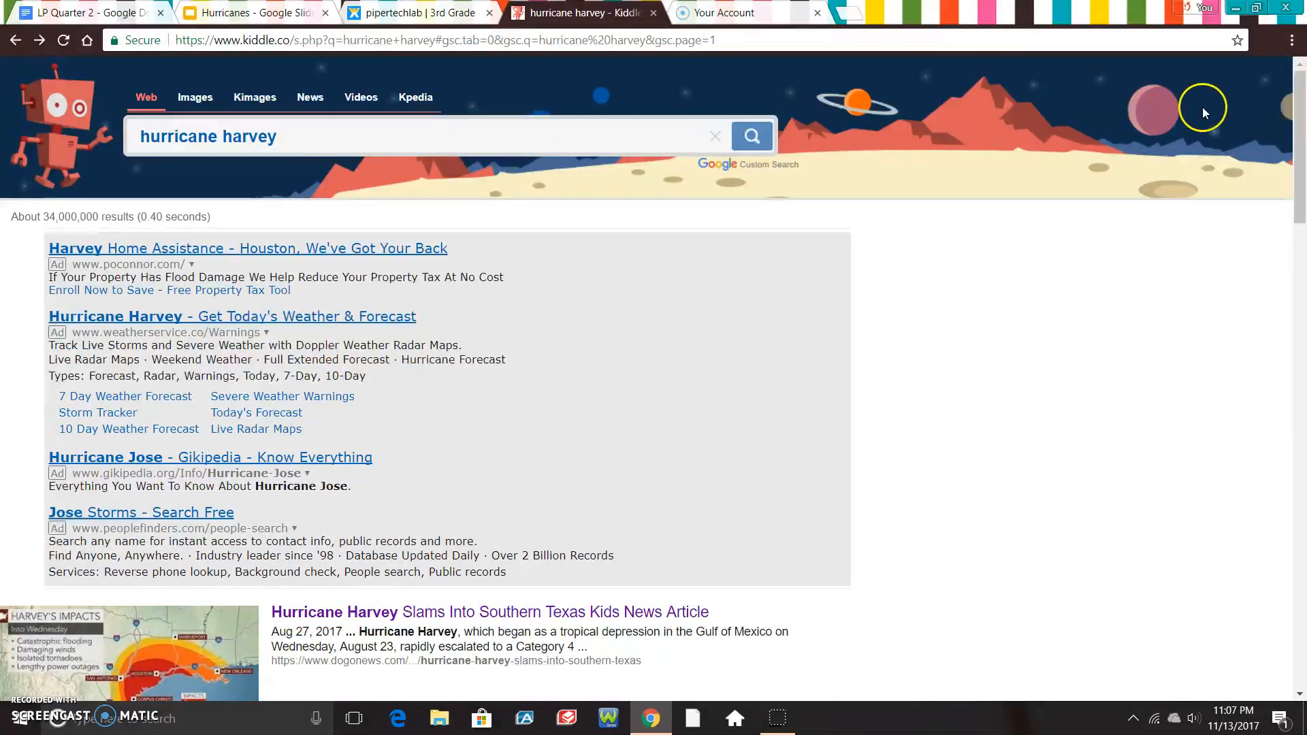
{"action": "mouse_move", "coordinate": [1297, 96]}
{"action": "left_mouse_down"}
{"action": "mouse_move", "coordinate": [1300, 432]}
{"action": "mouse_move", "coordinate": [1297, 88]}
{"action": "left_mouse_up"}
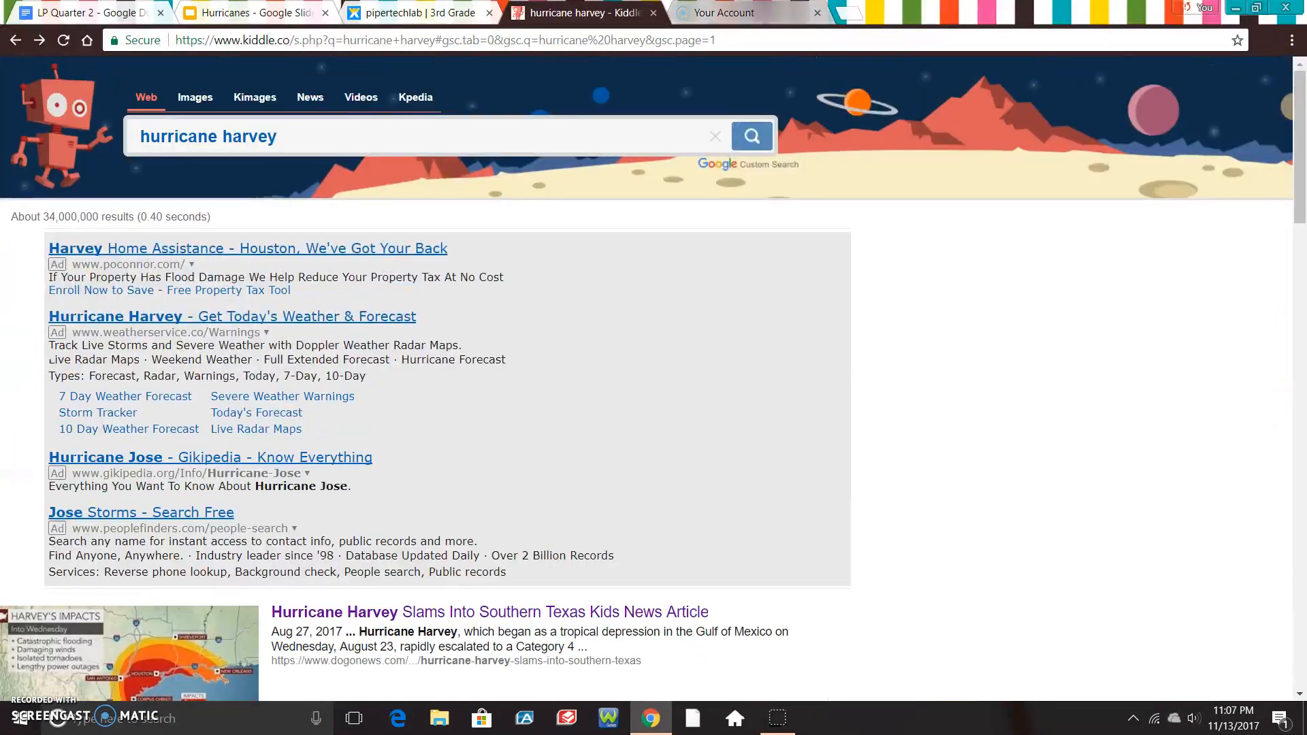
{"action": "left_click", "coordinate": [359, 99]}
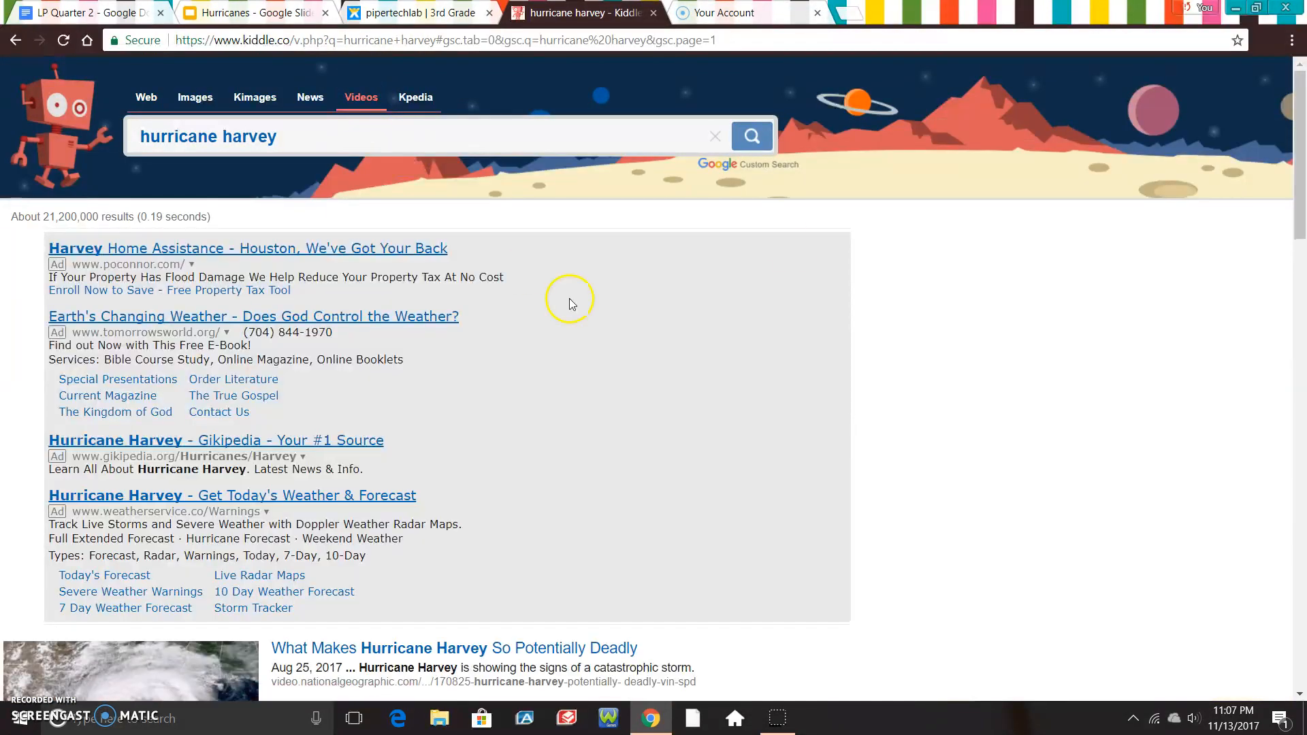
{"action": "mouse_move", "coordinate": [1297, 97]}
{"action": "left_mouse_down"}
{"action": "mouse_move", "coordinate": [1293, 276]}
{"action": "mouse_move", "coordinate": [1288, 95]}
{"action": "left_mouse_up"}
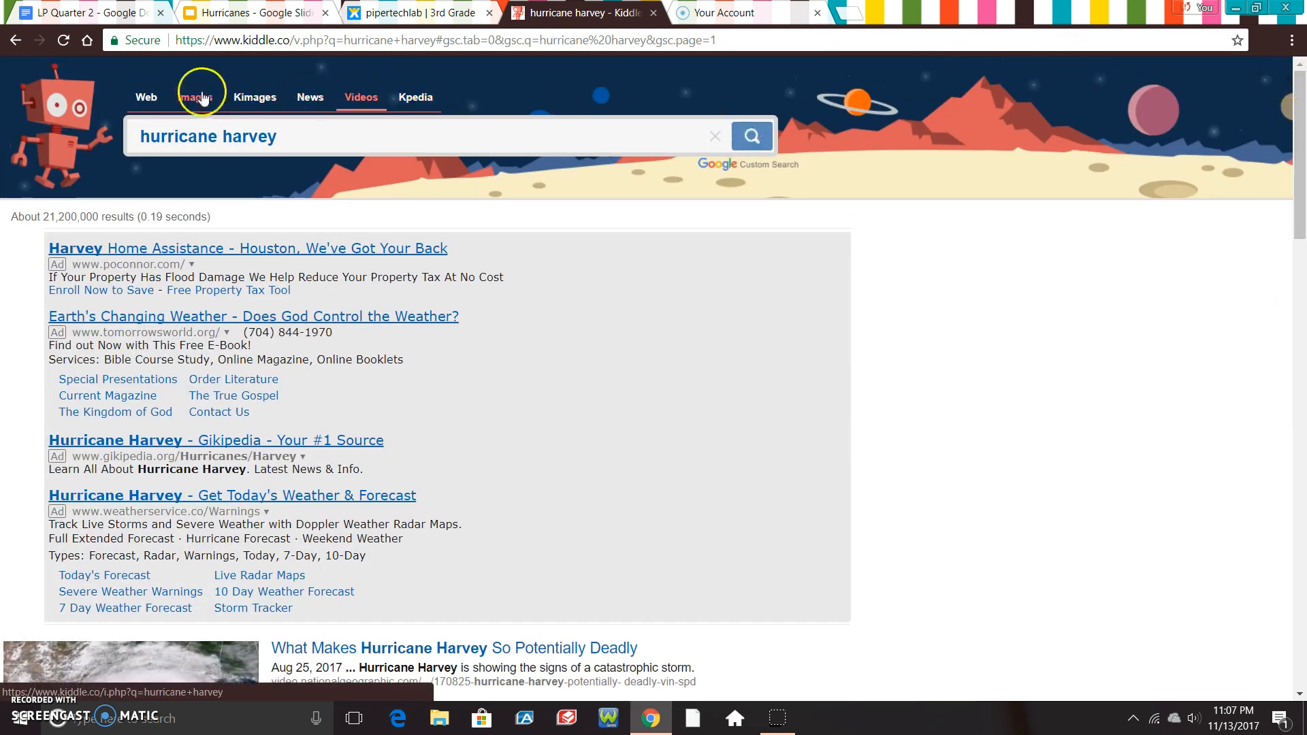
Step: Go back to the Kiddle web results and open the DOGOnews article "Hurricane Harvey Slams Into Southern Texas"
{"action": "left_click", "coordinate": [151, 97]}
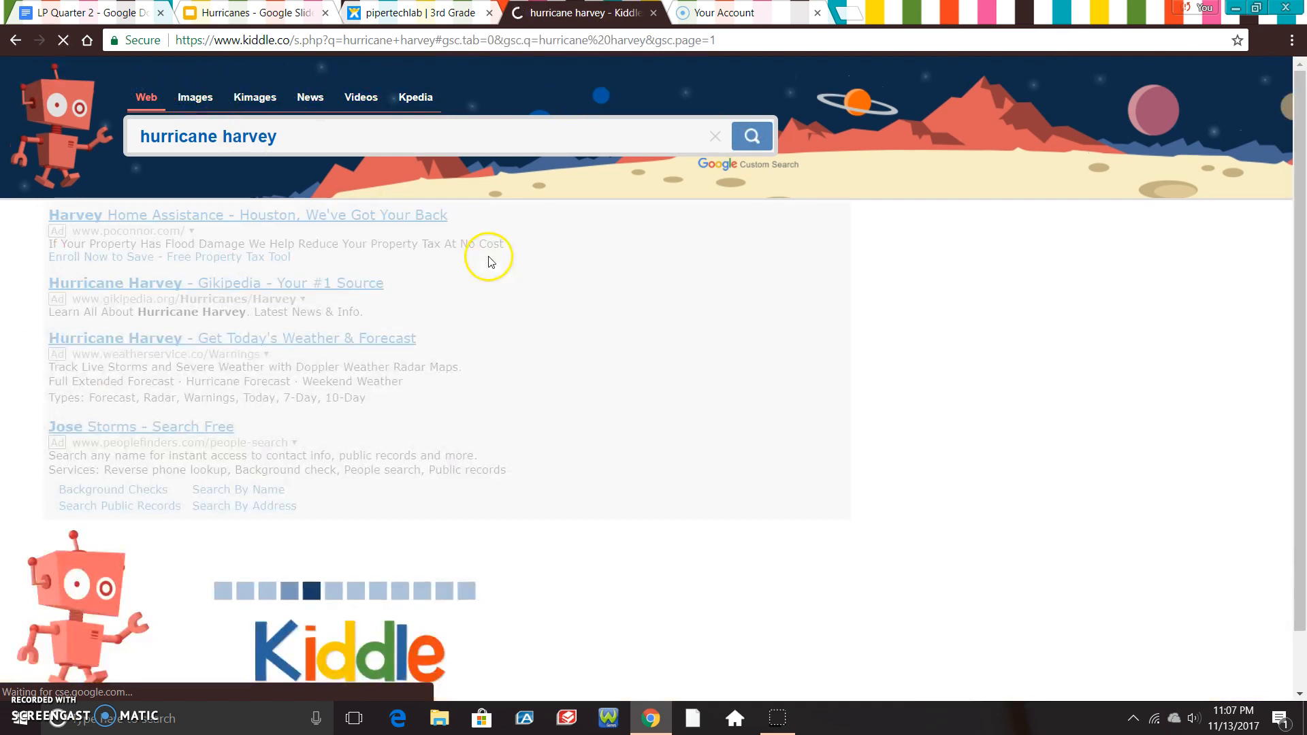
{"action": "left_click_drag", "start_coordinate": [1300, 89], "coordinate": [1302, 158]}
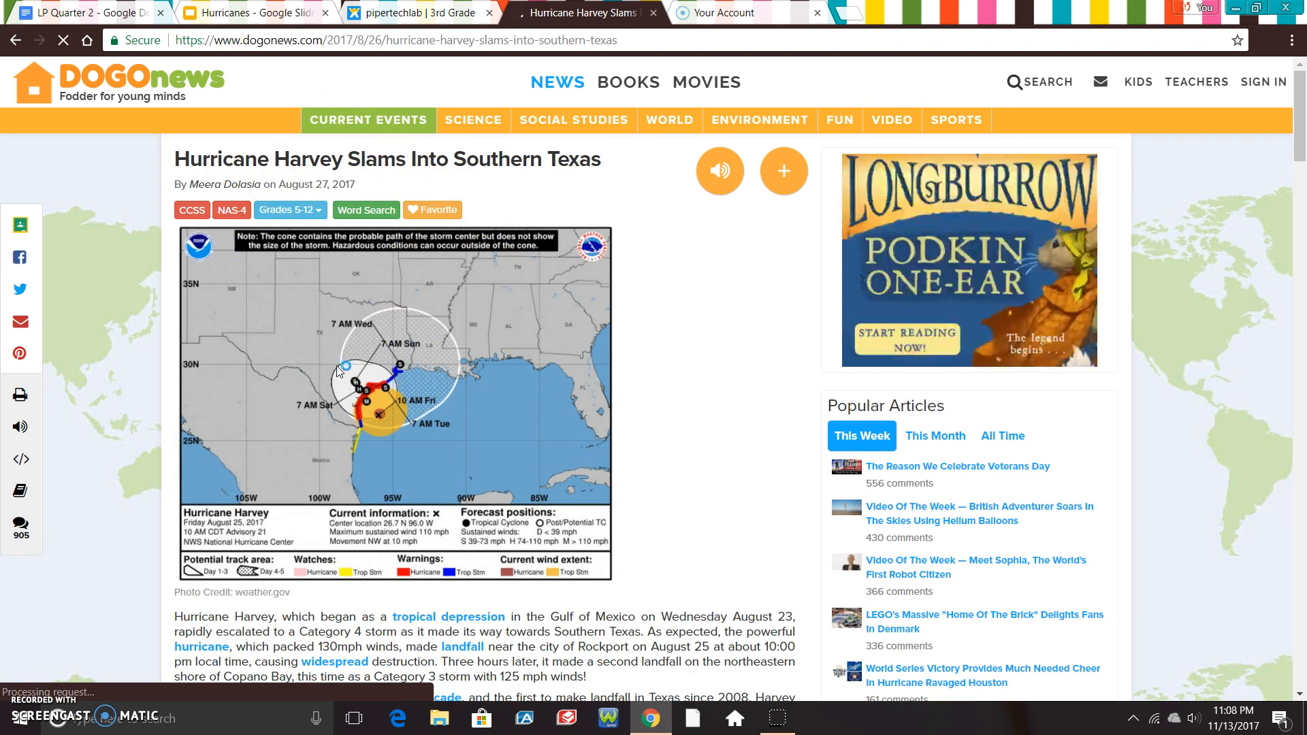
{"action": "left_click", "coordinate": [262, 15]}
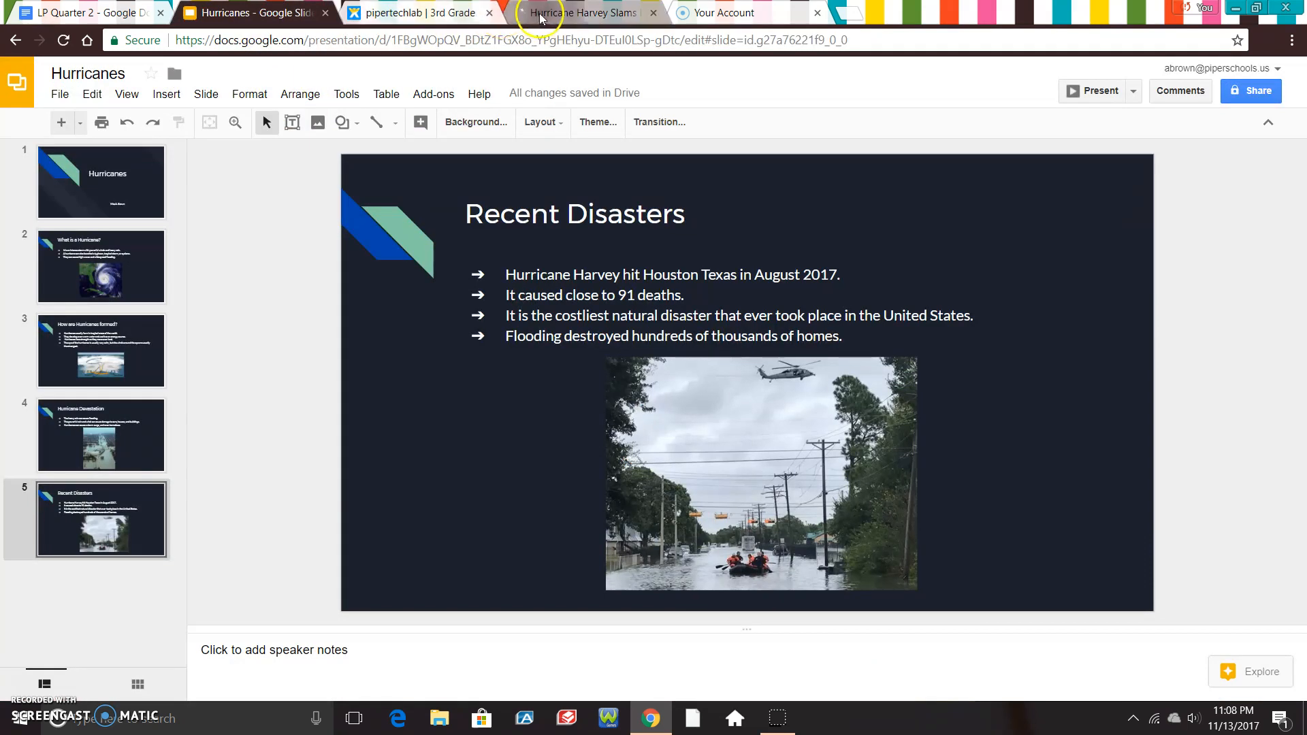
{"action": "left_click", "coordinate": [572, 15]}
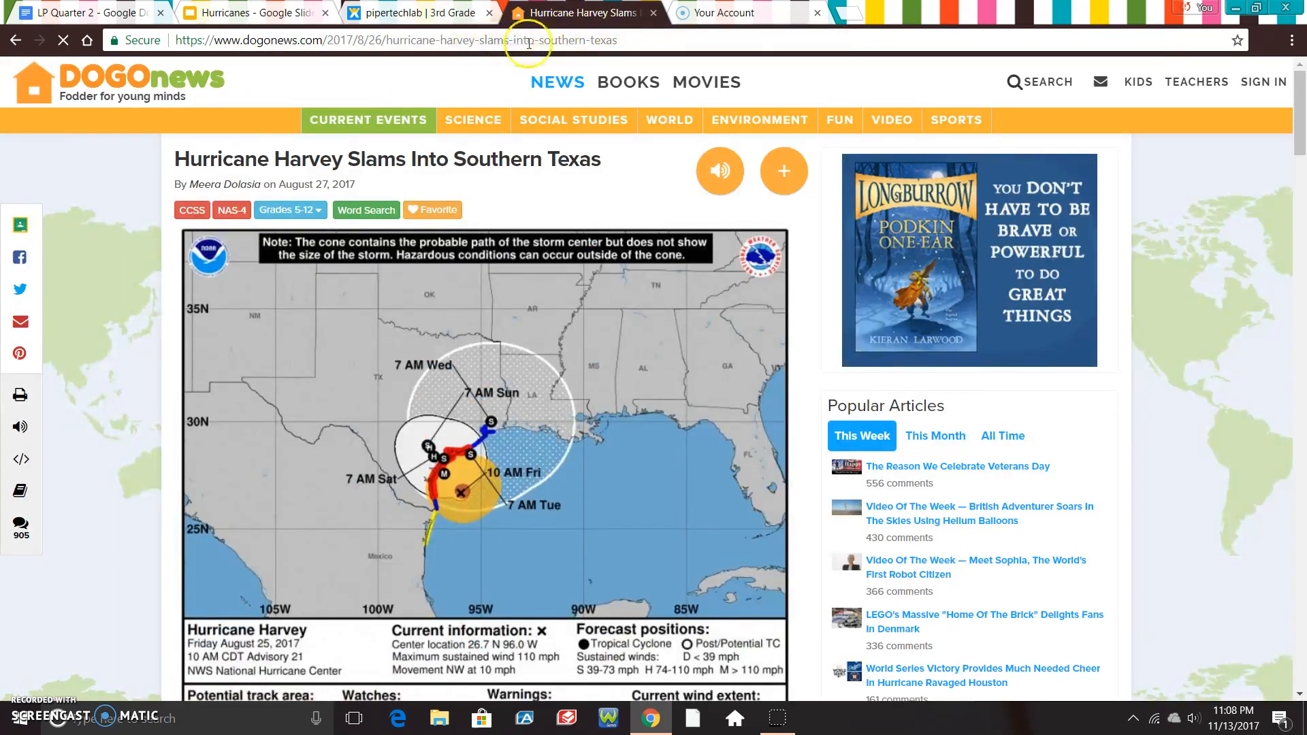
Step: Copy the full web address of the DOGOnews Hurricane Harvey article
{"action": "left_click", "coordinate": [619, 43]}
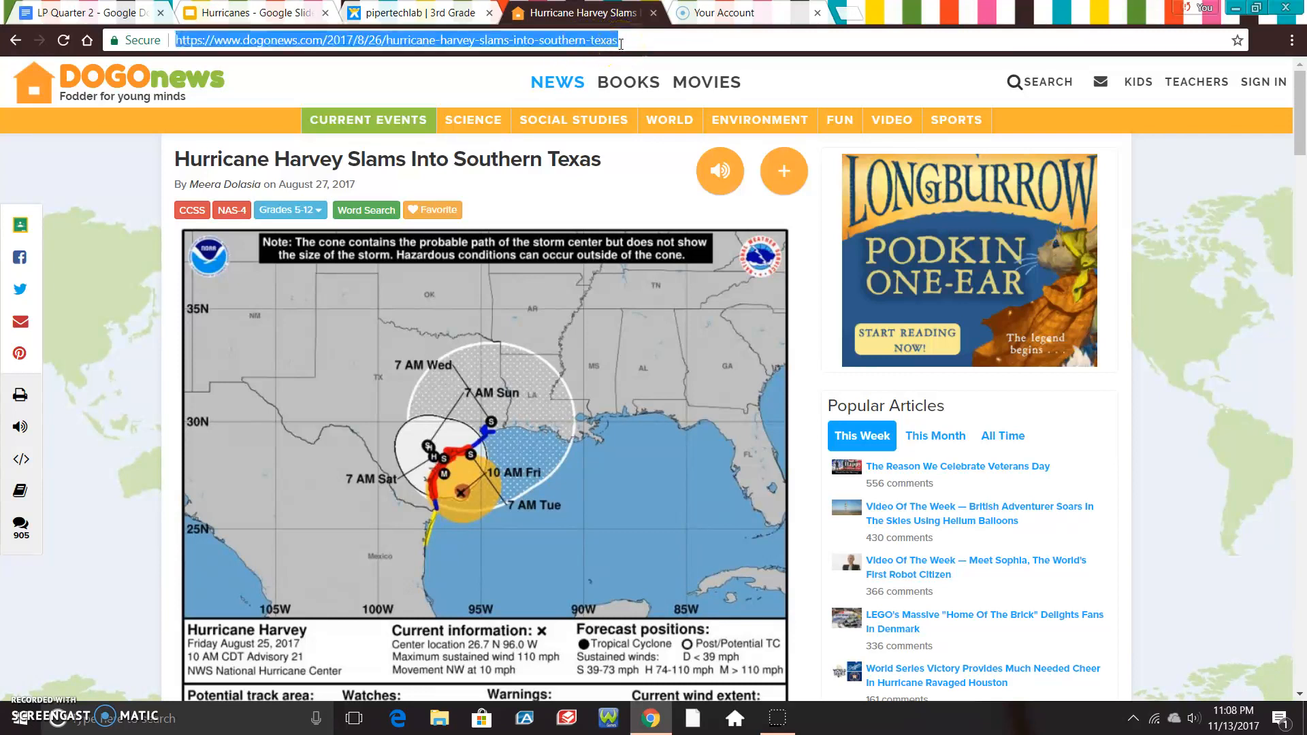
{"action": "right_click", "coordinate": [325, 43]}
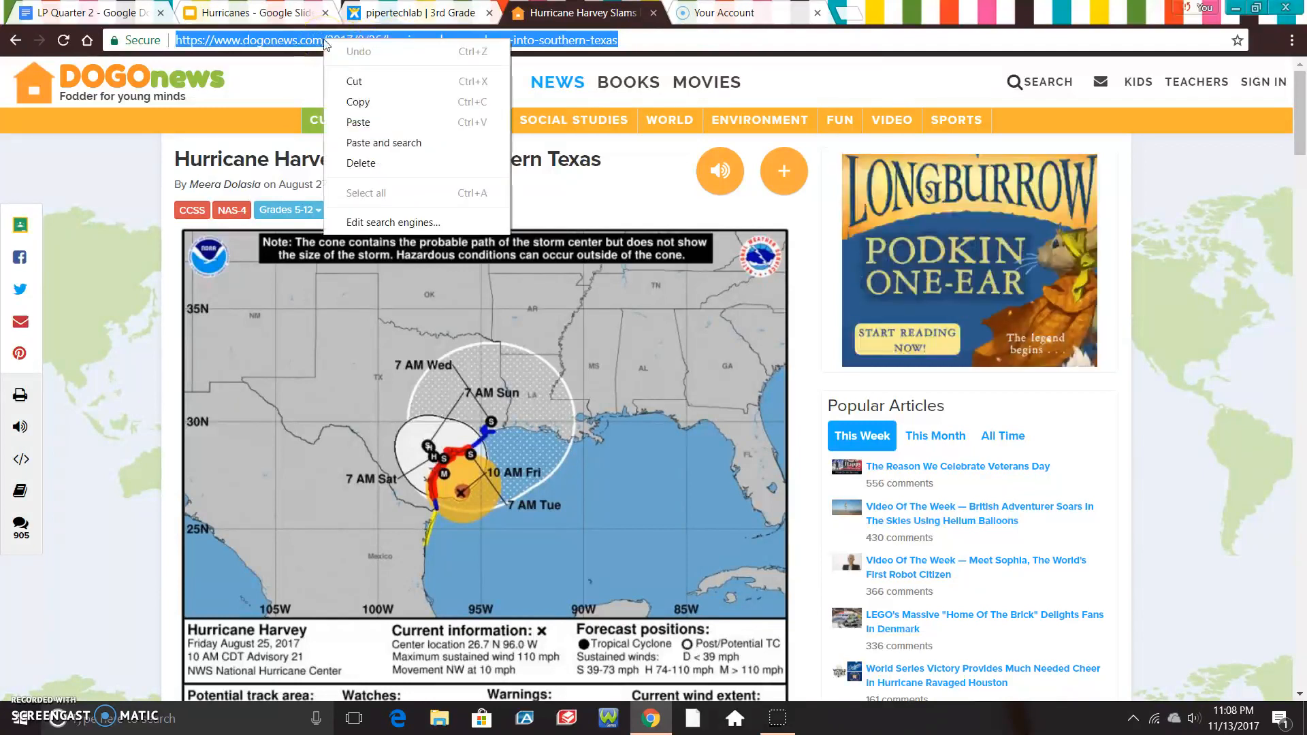
{"action": "left_click", "coordinate": [358, 104]}
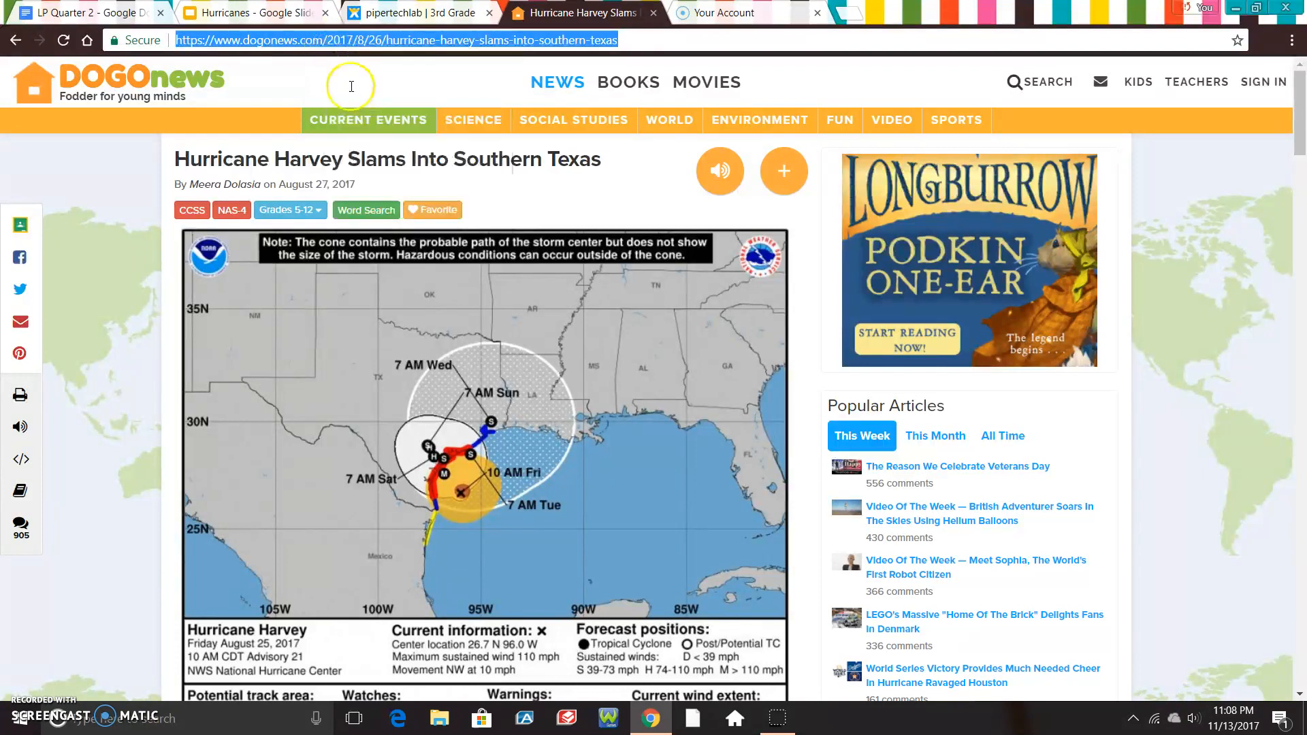
Step: In the Hurricanes presentation, add an empty unbulleted line below the last "Recent Disasters" bullet and start inserting the copied article link there
{"action": "left_click", "coordinate": [267, 8]}
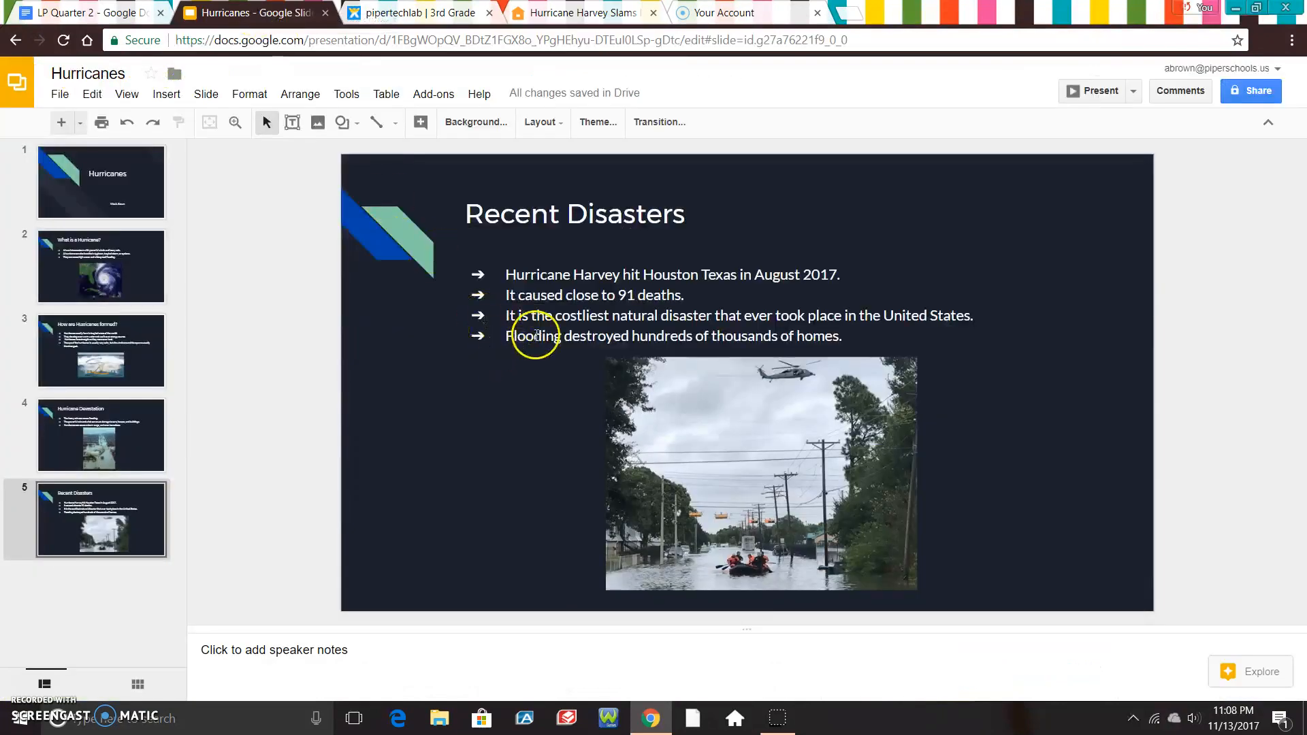
{"action": "left_click", "coordinate": [556, 337]}
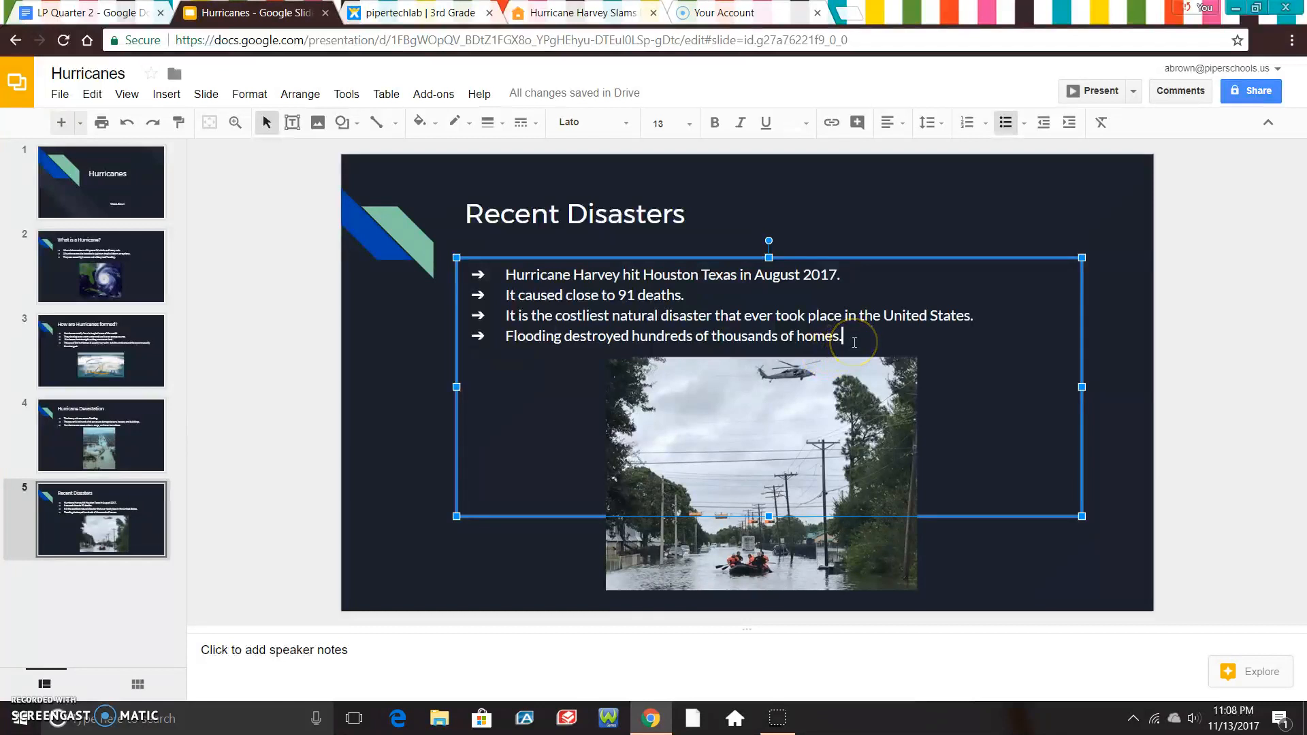
{"action": "key", "text": "Return"}
{"action": "key", "text": "Return"}
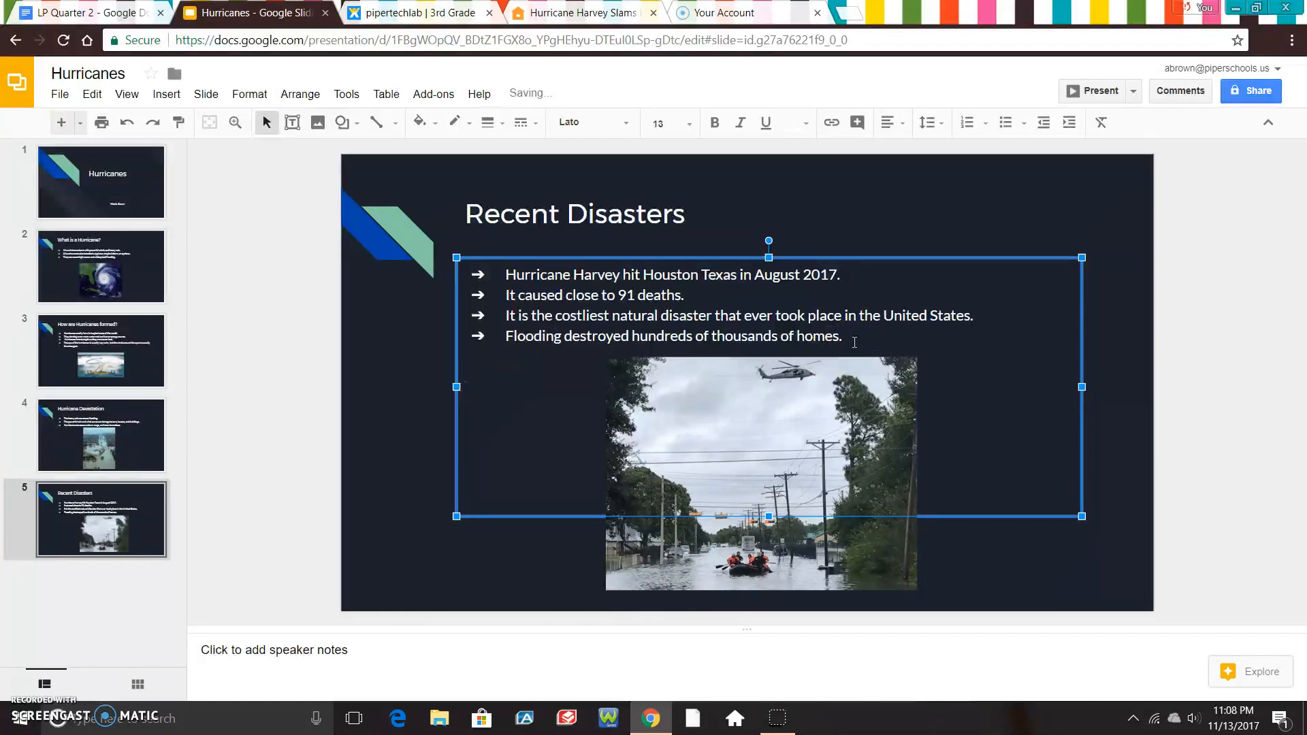
{"action": "left_click", "coordinate": [167, 95]}
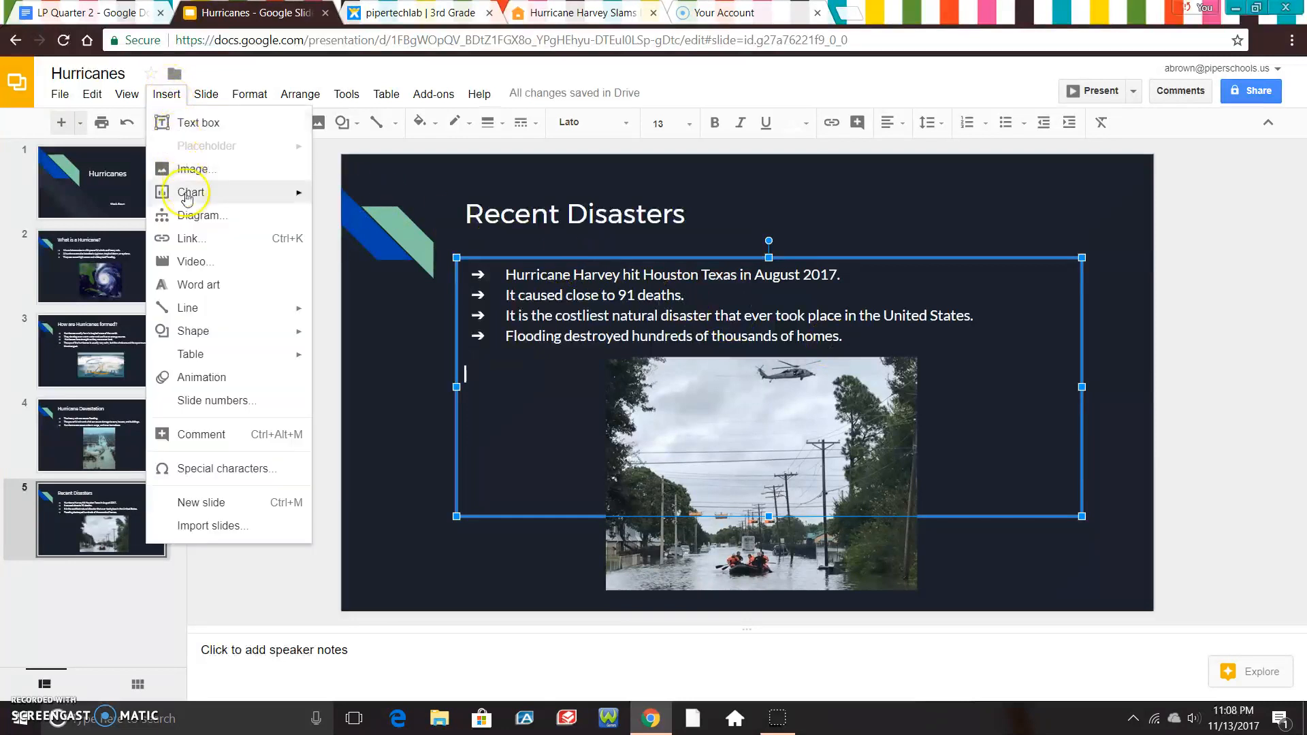